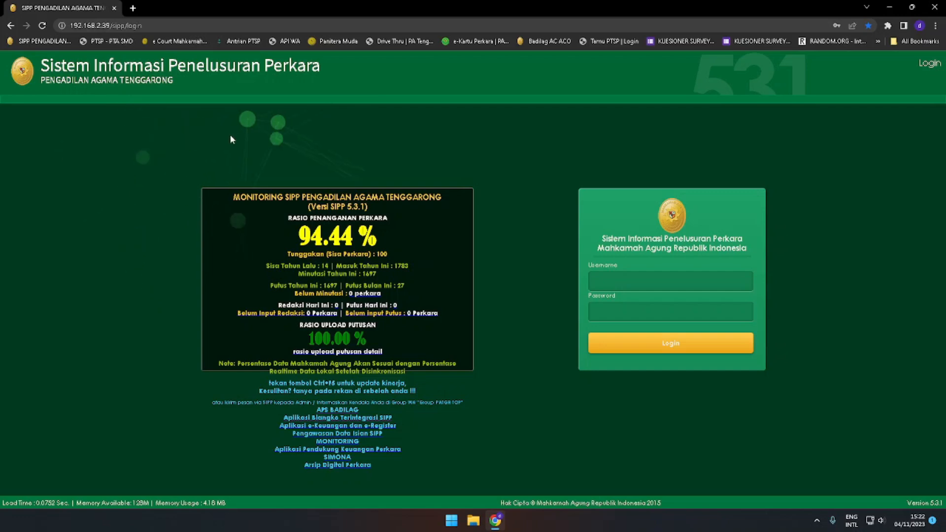
Search the web for sqlyog and close the results tab
key(ctrl+t)
text(s)
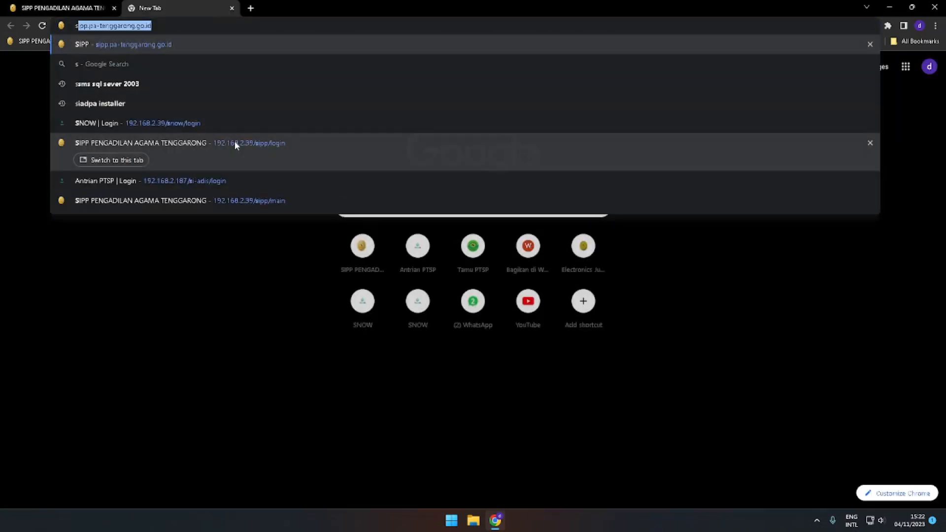
text(qlyog)
key(Return)
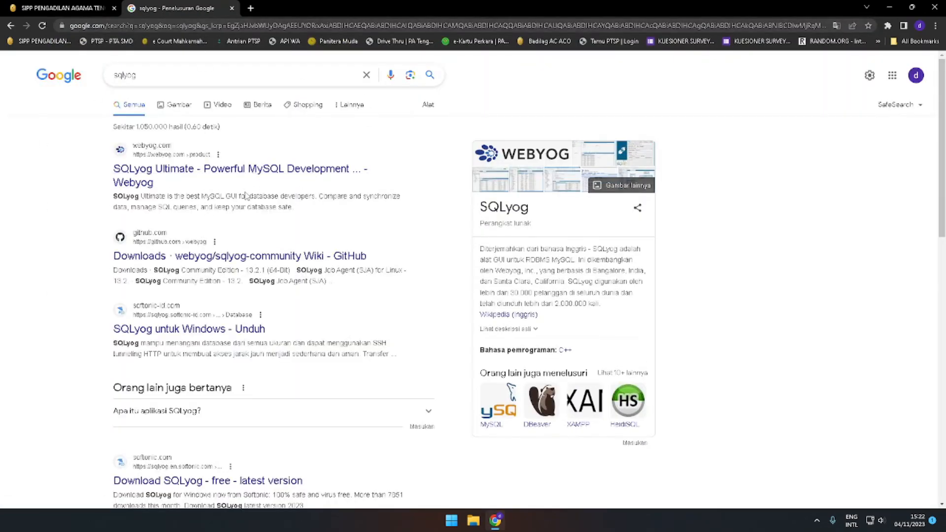
key(ctrl+w)
Open File Explorer
key(super)
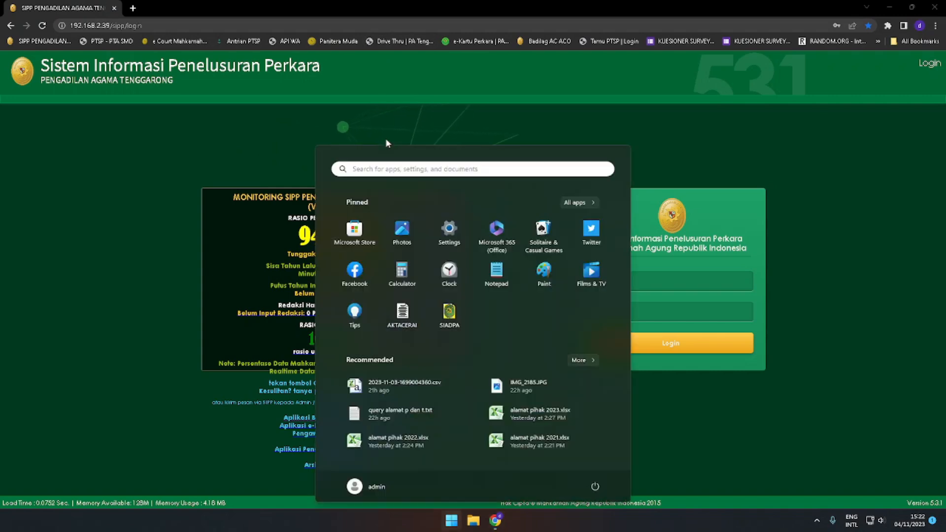
key(super)
key(super)
key(super+e)
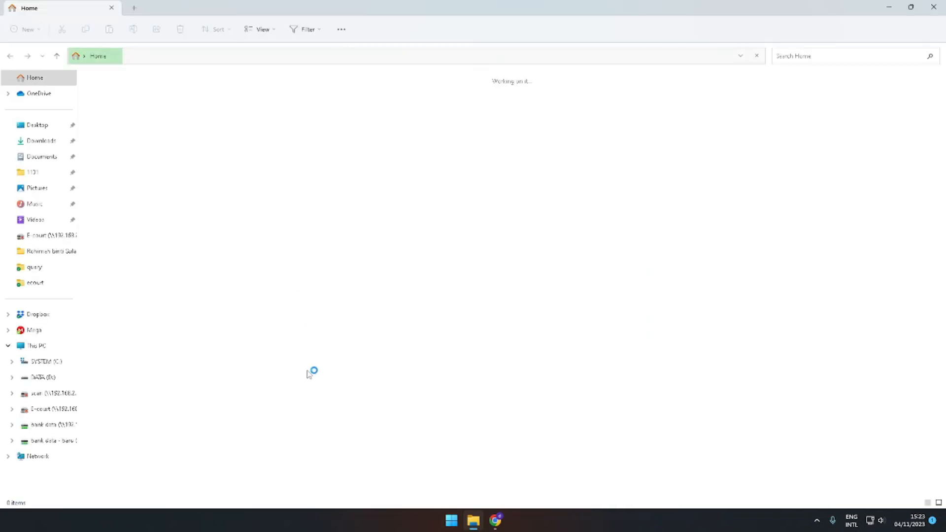
key(alt+Tab)
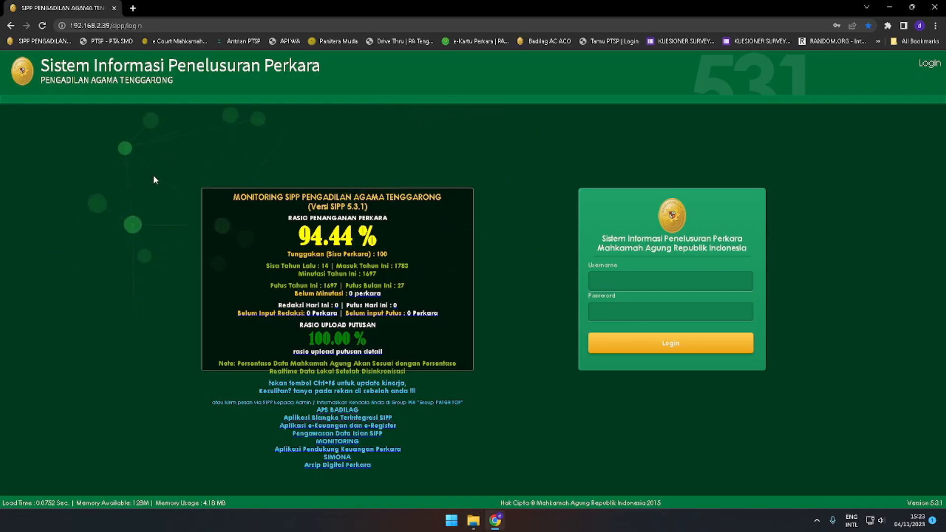
key(alt+Tab)
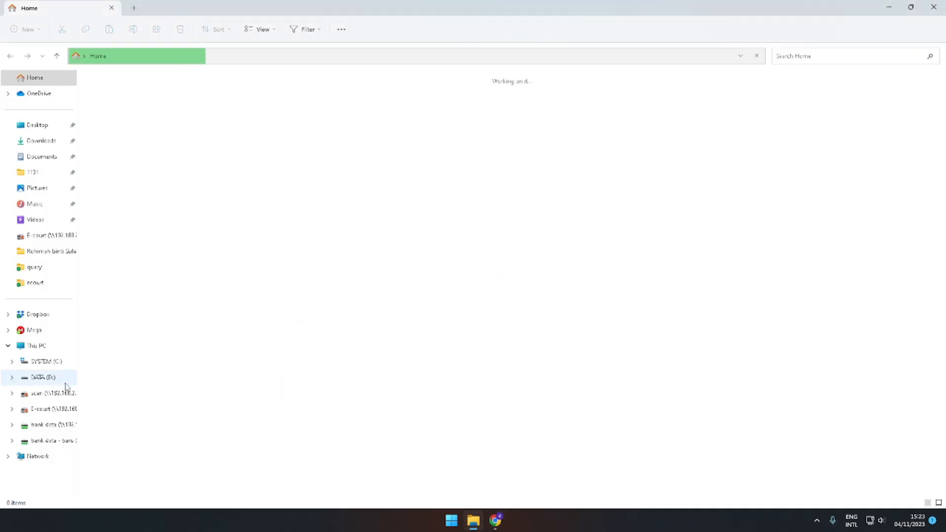
Open the SQLyog installation folder under C:\Program Files
click(47, 362)
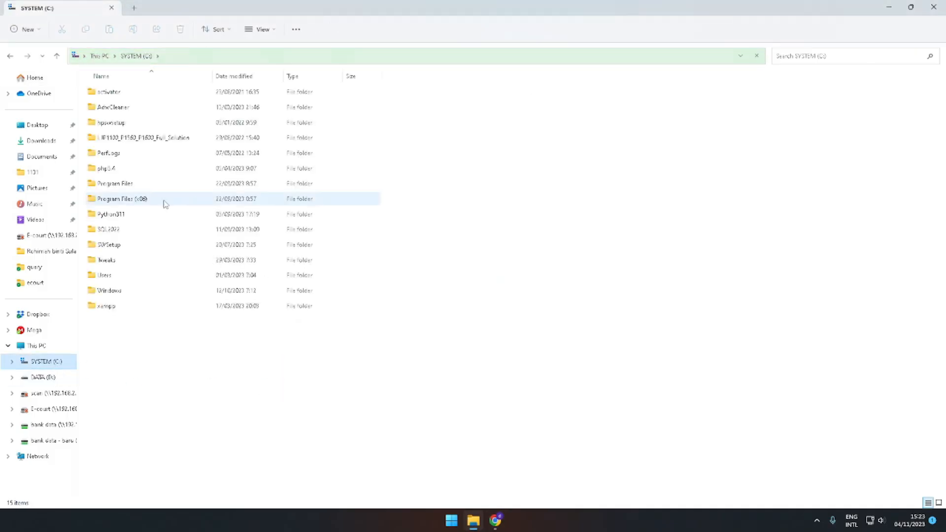
click(164, 202)
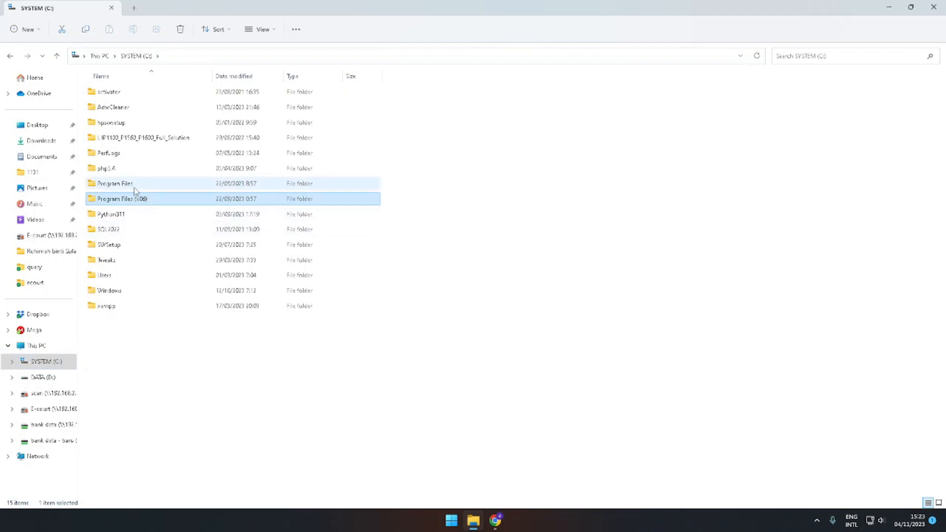
double_click(135, 200)
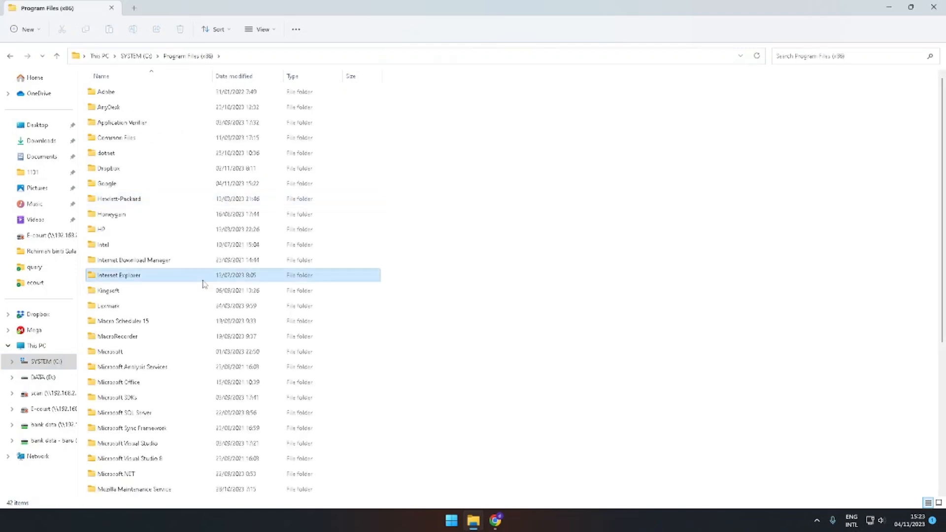
click(202, 276)
scroll(162, 340, down, 5)
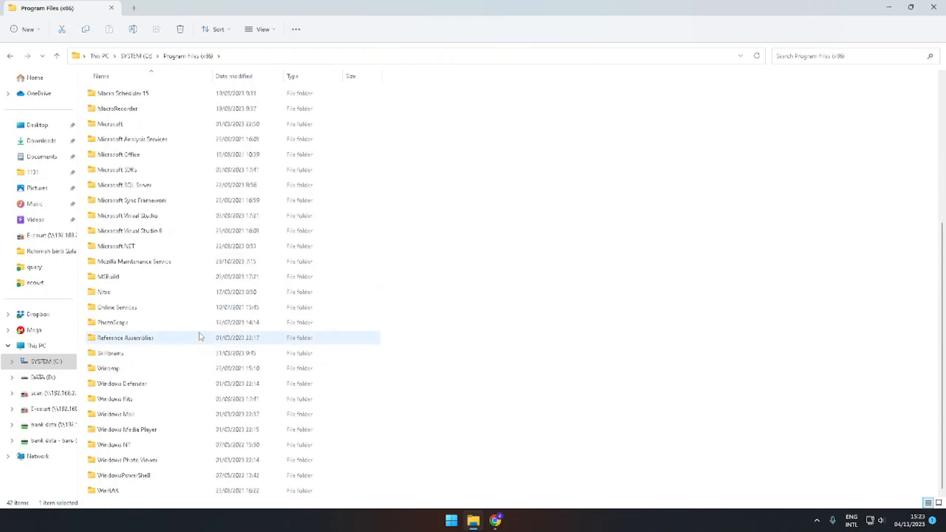
click(505, 330)
scroll(169, 376, up, 5)
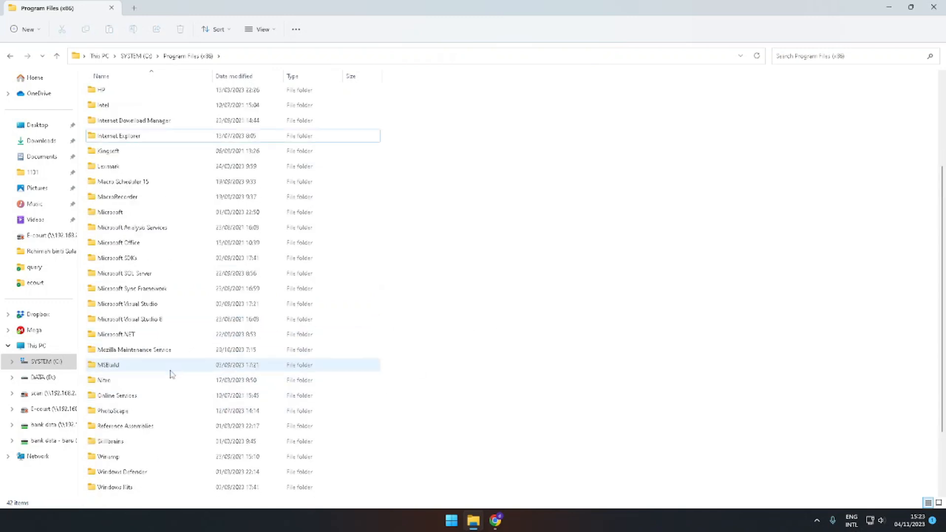
click(134, 56)
click(137, 185)
double_click(136, 185)
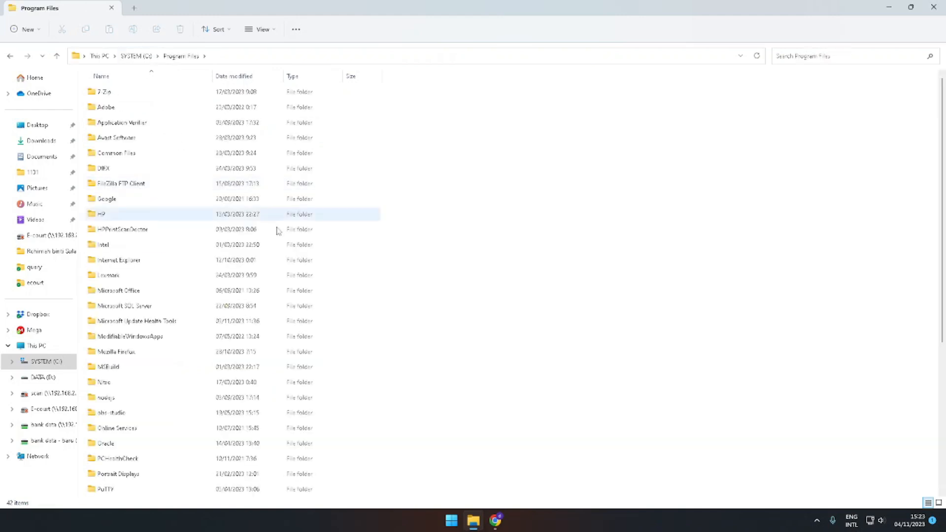
scroll(213, 351, down, 5)
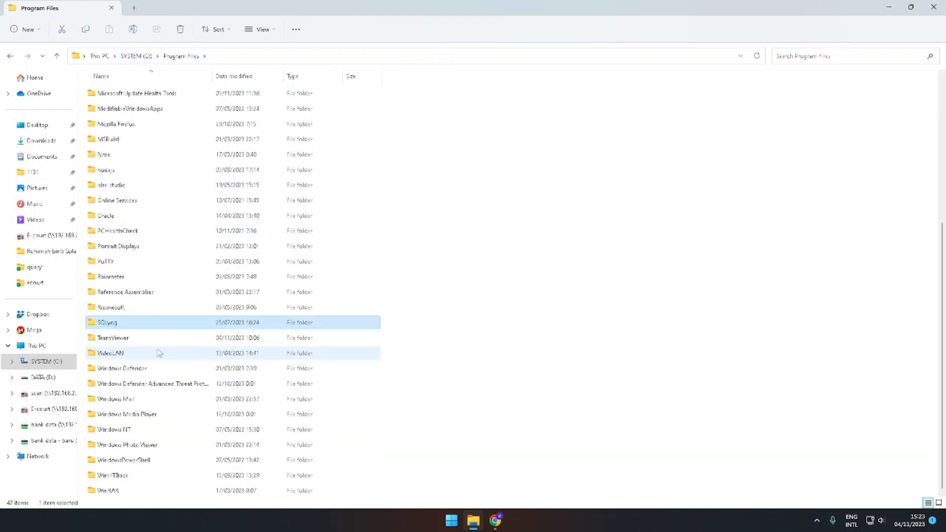
double_click(131, 322)
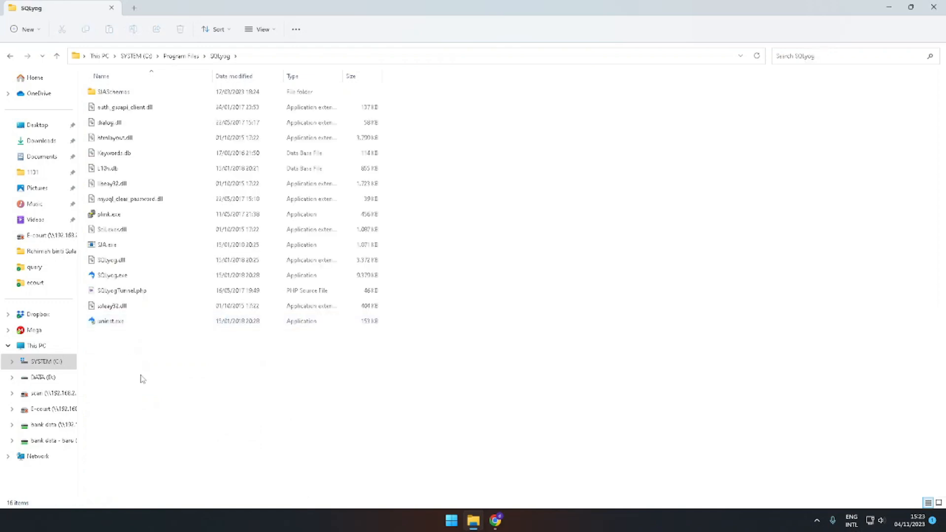
Copy SQLyogTunnel.php from the SQLyog folder to the Desktop
click(149, 295)
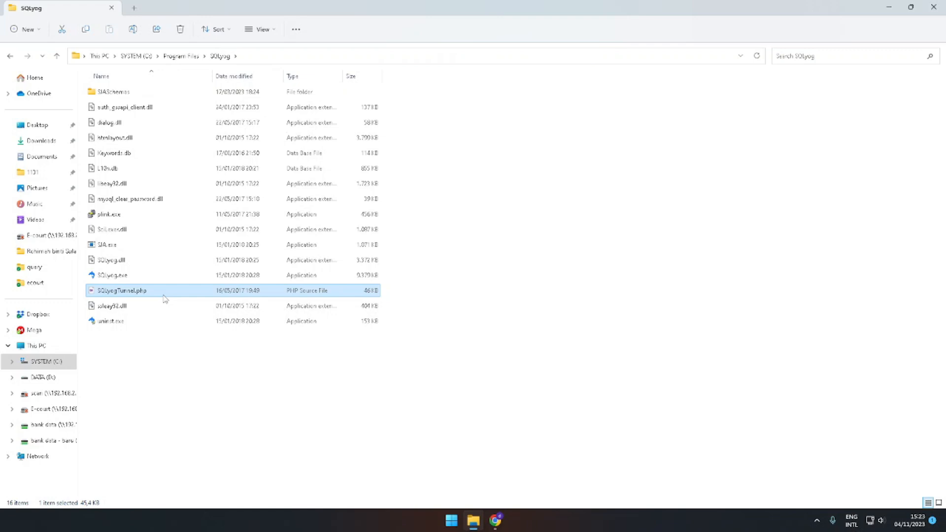
click(47, 125)
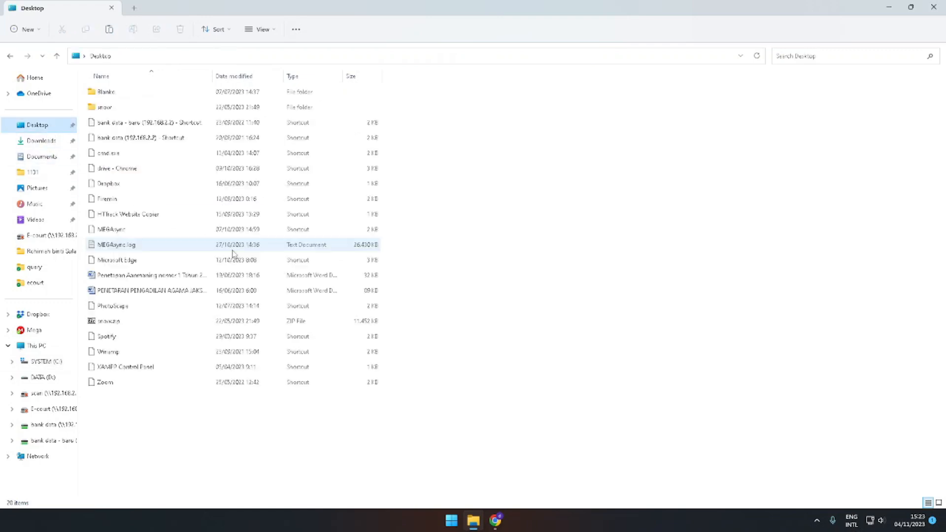
key(ctrl+v)
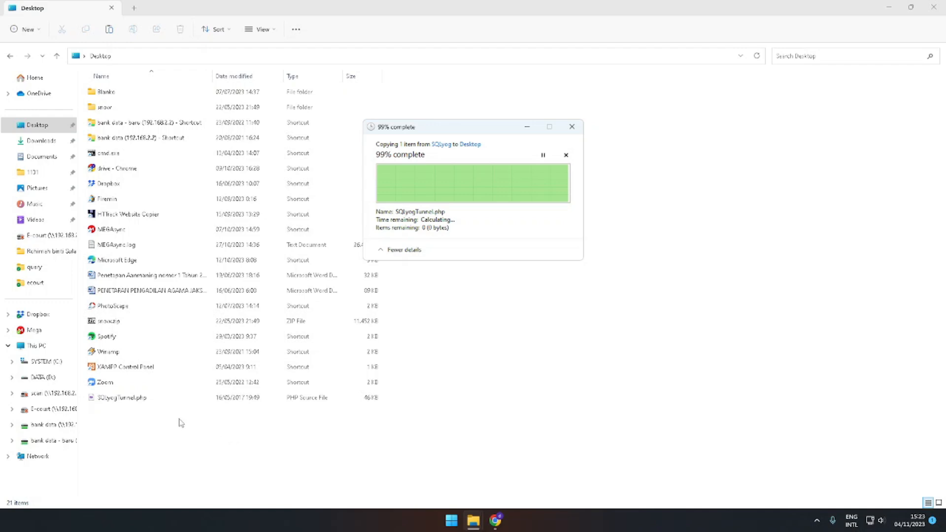
drag(439, 130, 471, 129)
click(137, 400)
key(alt+Tab)
drag(490, 129, 483, 166)
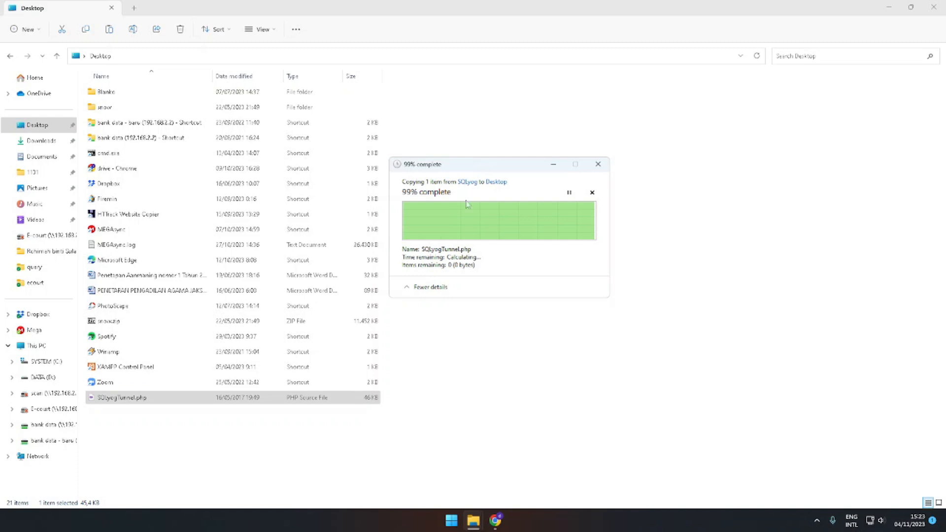
drag(479, 169, 498, 164)
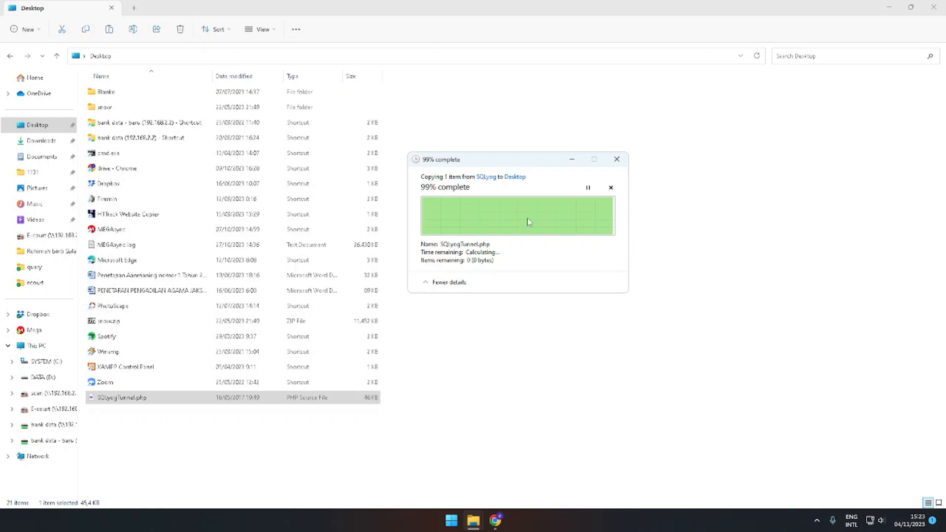
drag(507, 161, 487, 156)
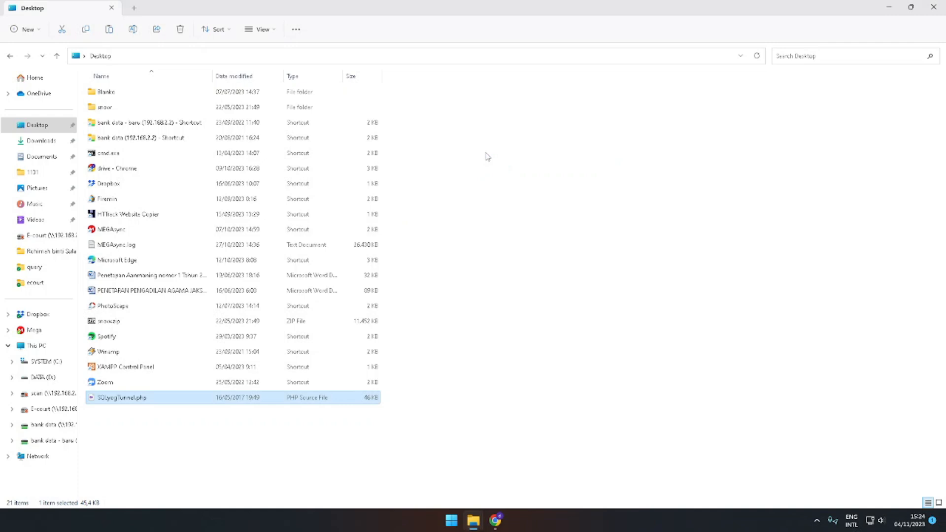
Rename the Desktop copy of SQLyogTunnel.php to tunnel1.php
click(357, 418)
click(145, 402)
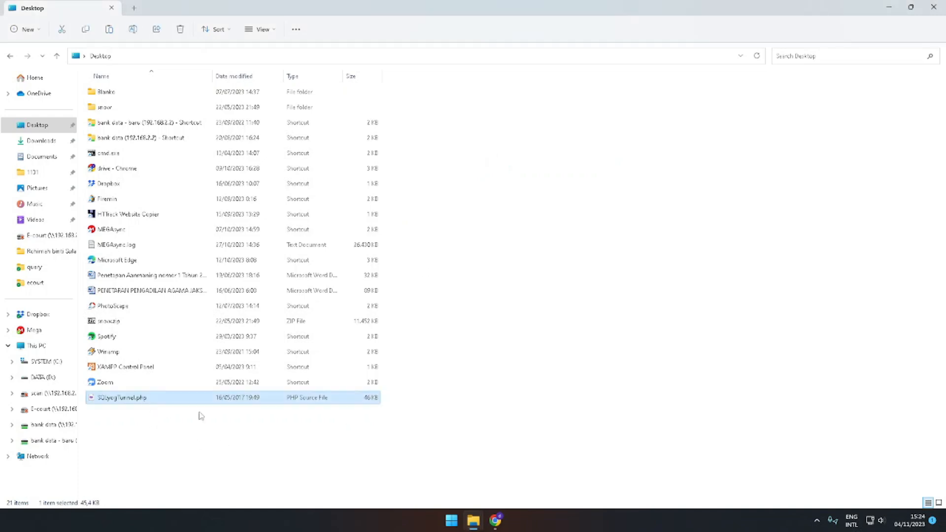
key(F2)
text(tunnel1.php)
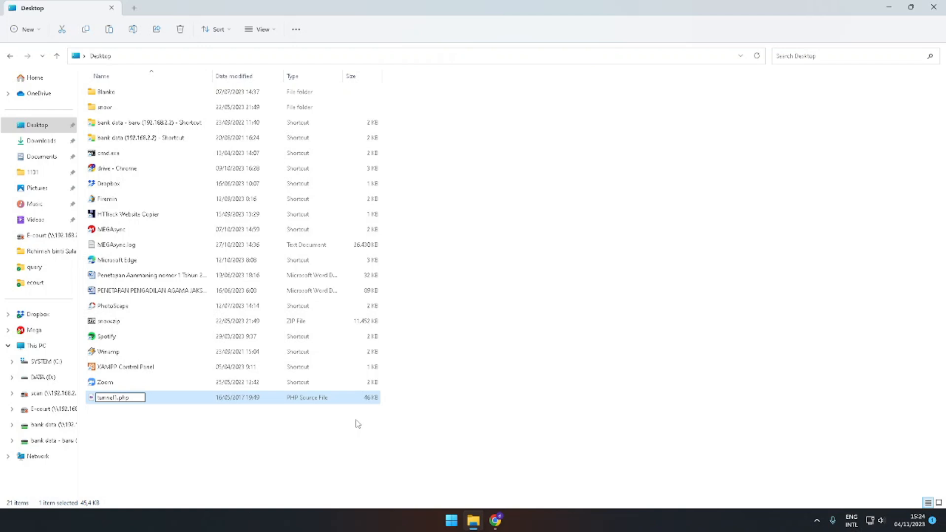
key(Return)
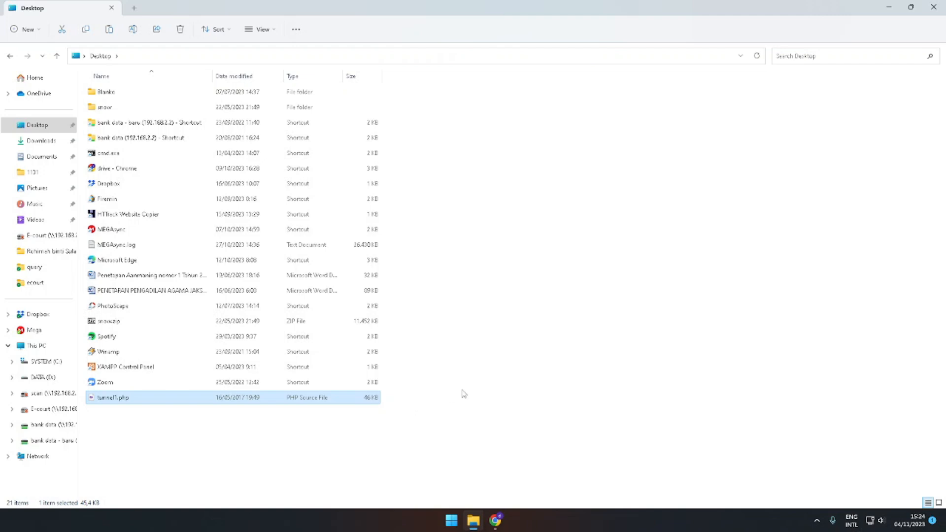
Launch FileZilla
click(117, 438)
click(123, 402)
key(super)
text(file)
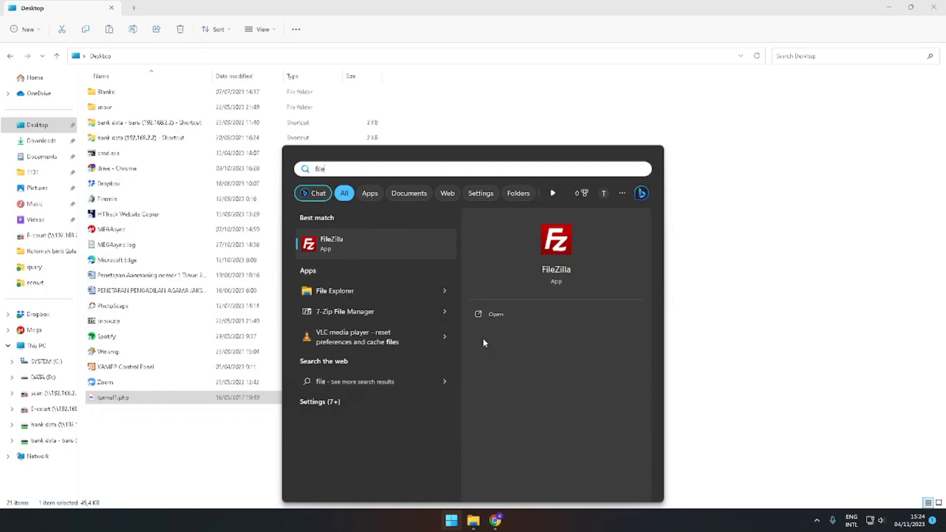
key(Return)
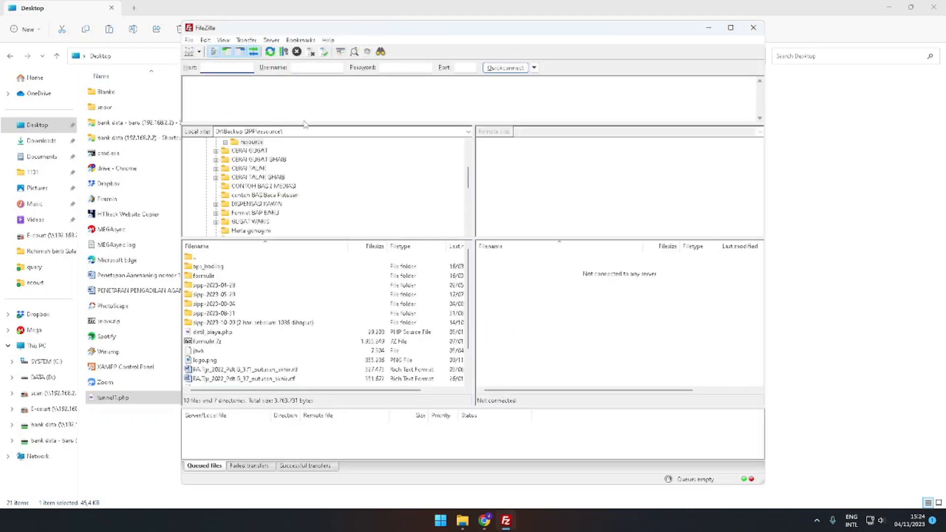
Connect to the saved sipp site and open the remote /var/www/html/sipp folder
click(200, 52)
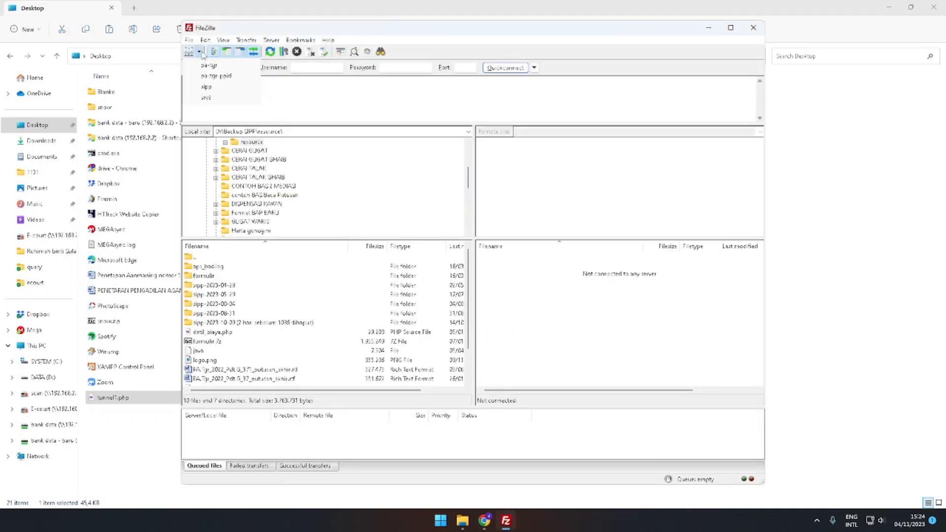
click(206, 87)
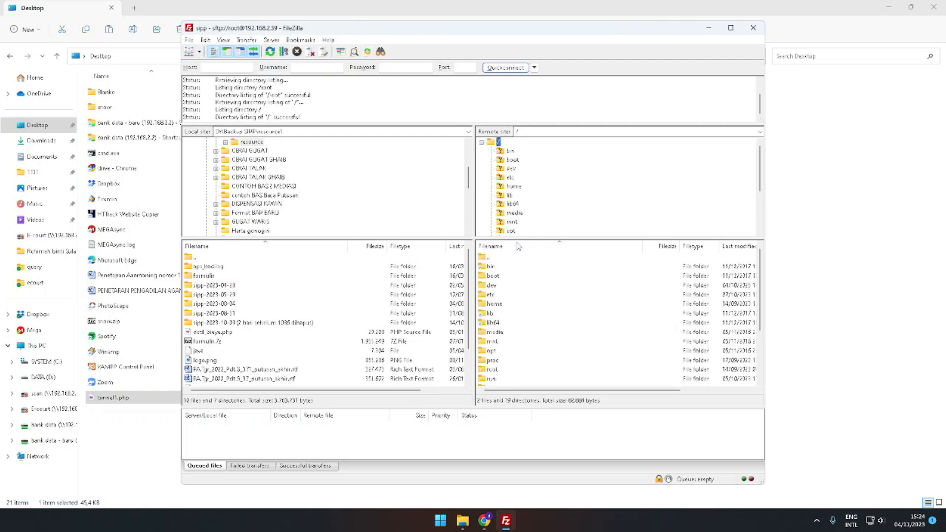
scroll(514, 303, down, 3)
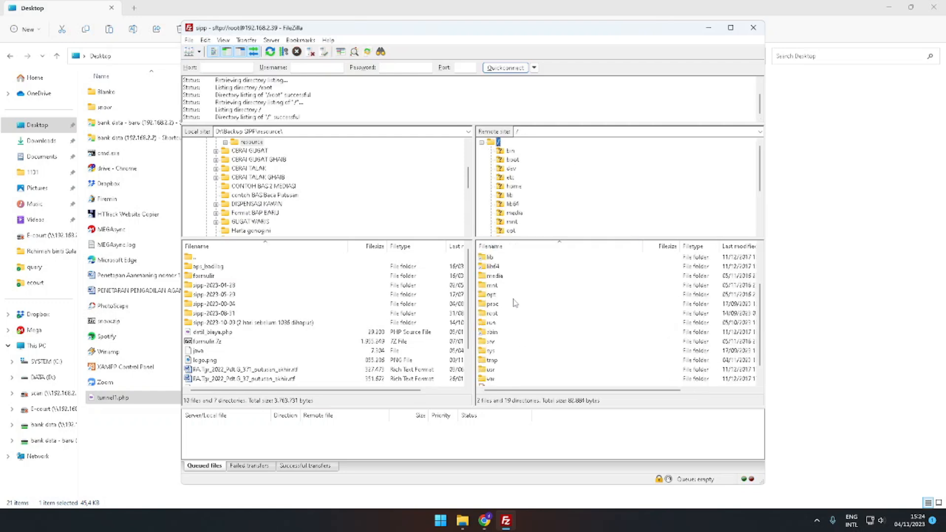
double_click(502, 361)
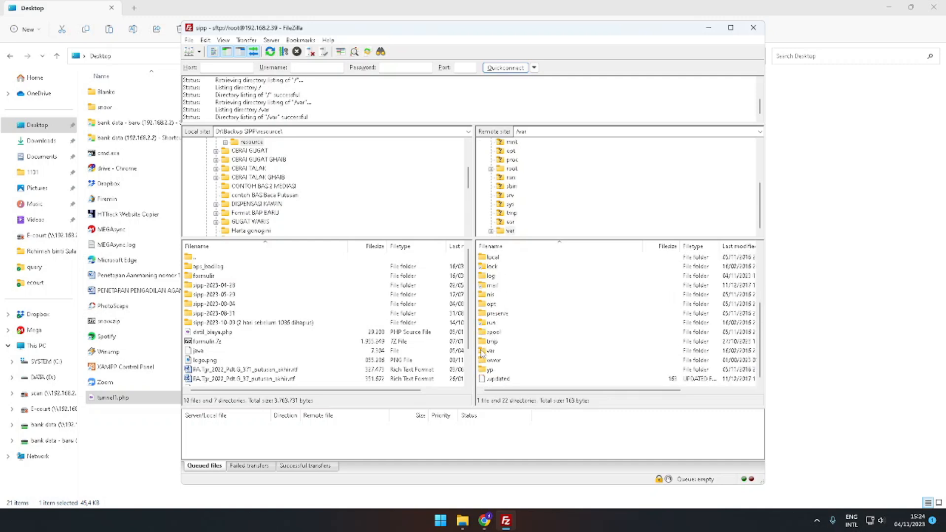
double_click(483, 362)
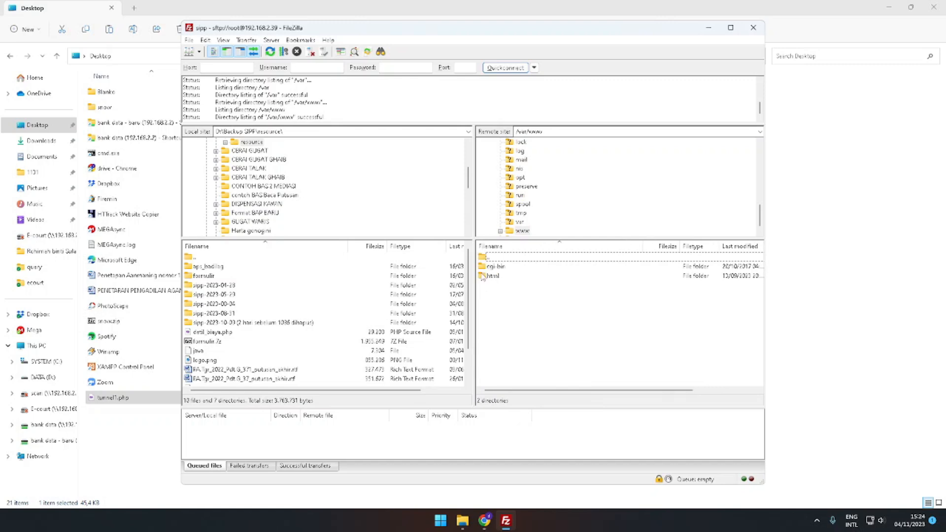
double_click(484, 277)
scroll(484, 284, down, 5)
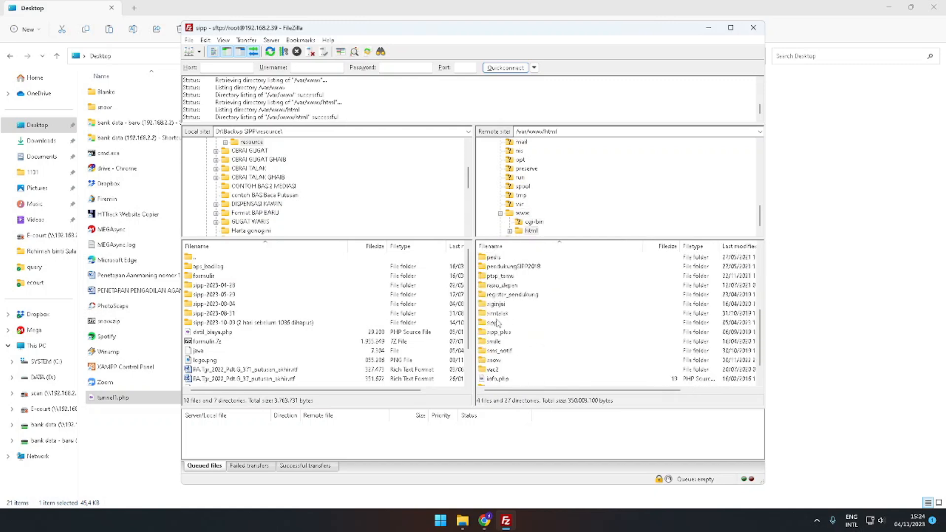
click(493, 322)
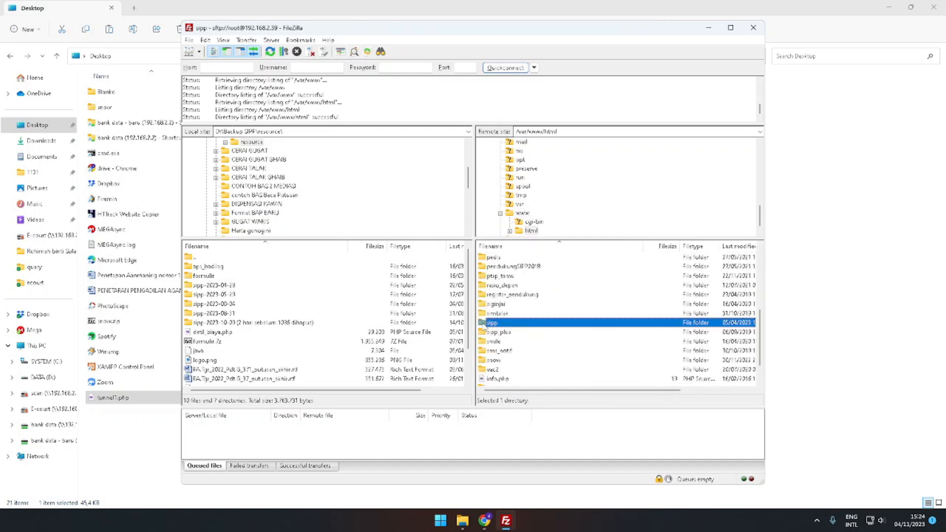
double_click(488, 323)
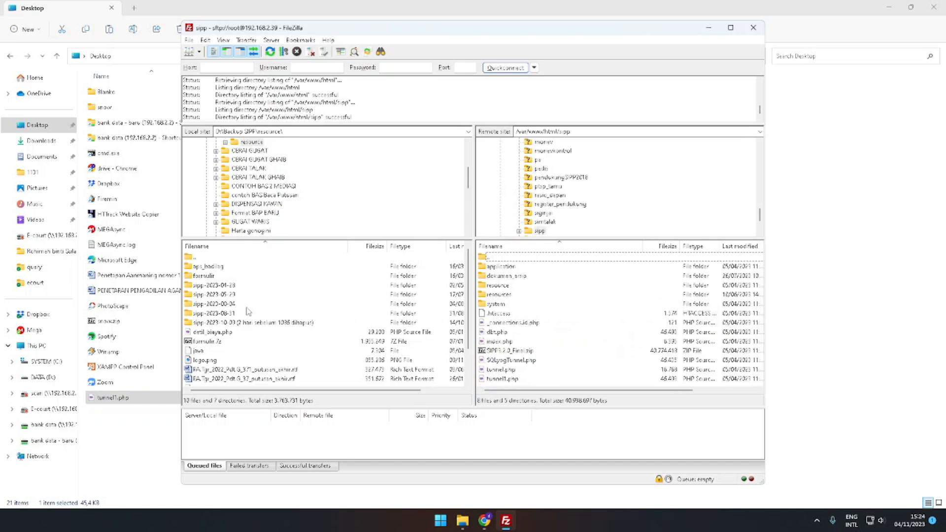
Upload tunnel1.php from the local Desktop to the remote sipp folder, overwriting the existing file
scroll(292, 197, up, 4)
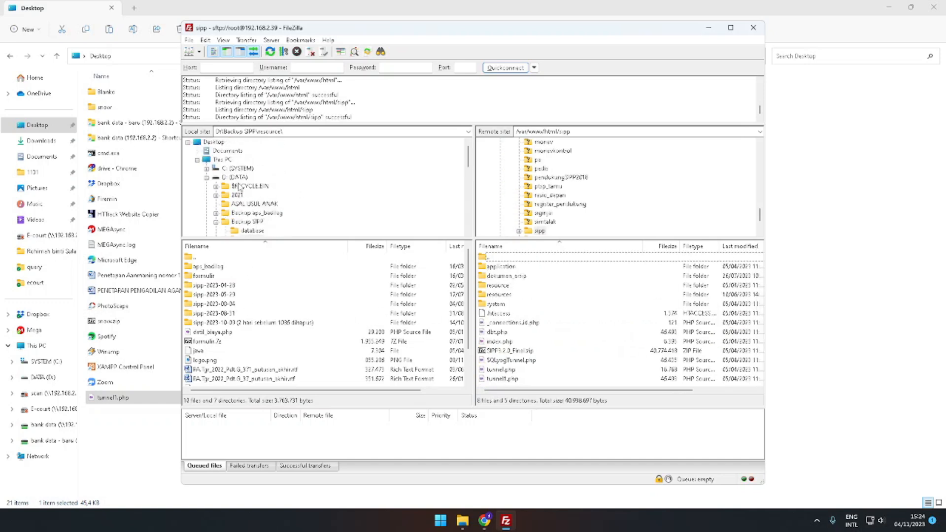
click(213, 142)
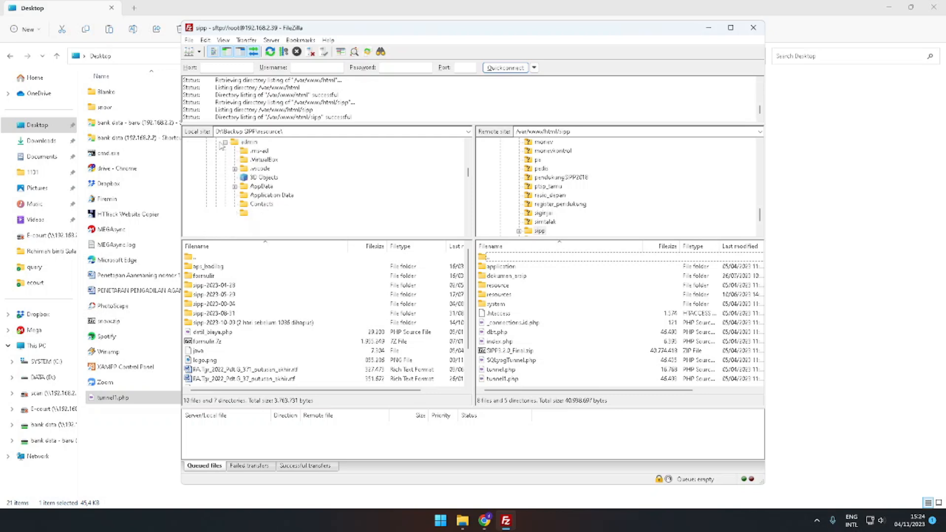
scroll(239, 341, down, 3)
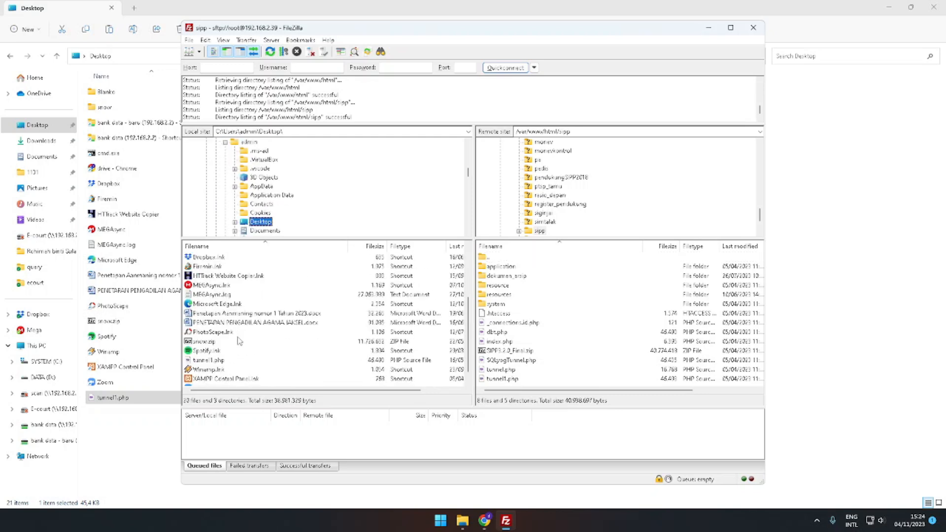
click(204, 363)
right_click(210, 363)
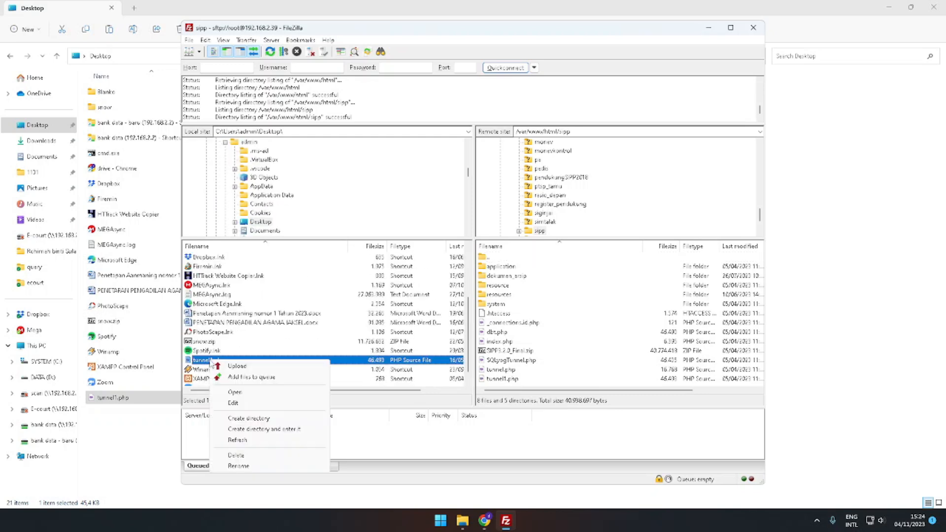
click(226, 367)
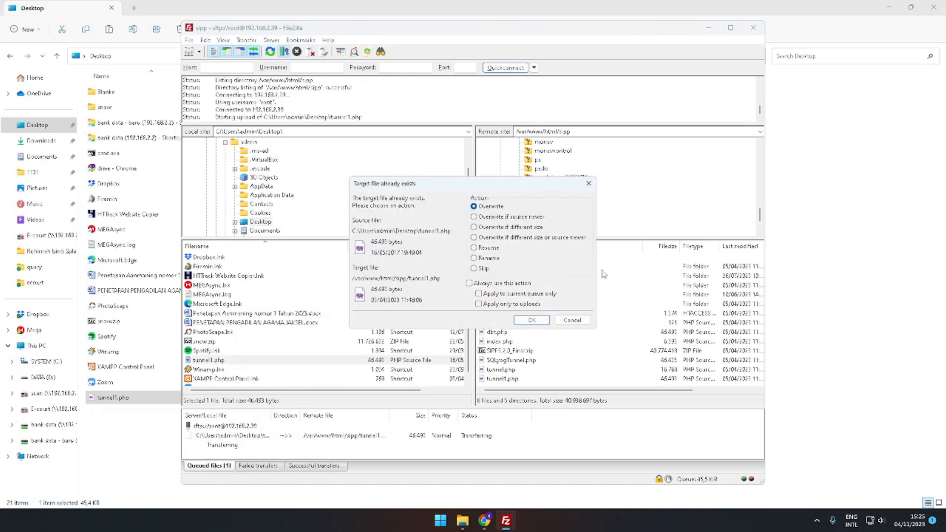
click(530, 322)
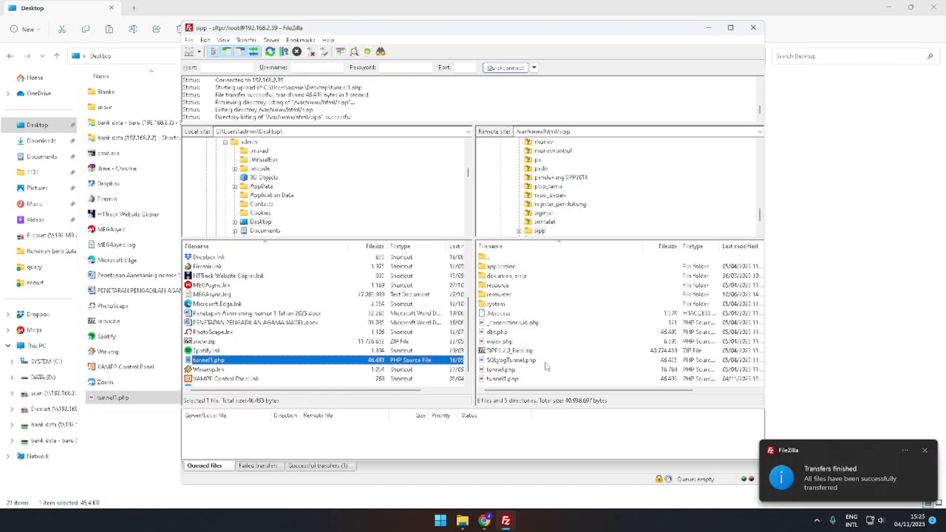
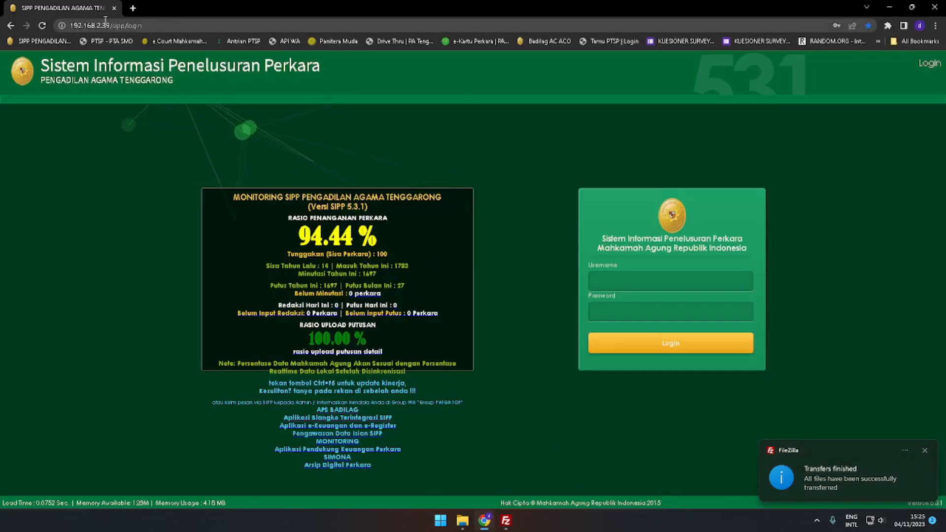
Edit the browser address, replacing the login path after 192.168.2.39/sipp/ with the uploaded tunnel file's name
click(192, 27)
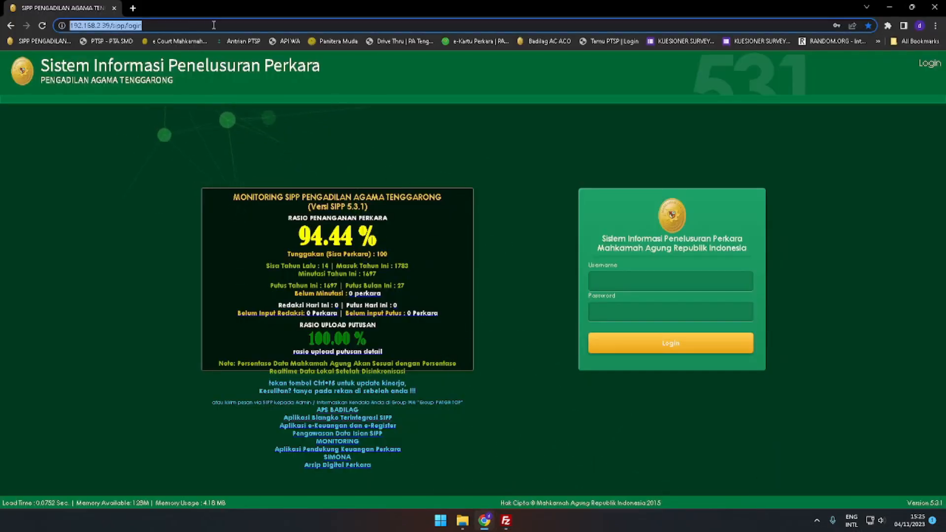
click(214, 25)
key(BackSpace)
key(BackSpace)
key(BackSpace)
key(BackSpace)
key(BackSpace)
text(tunee)
key(BackSpace)
key(BackSpace)
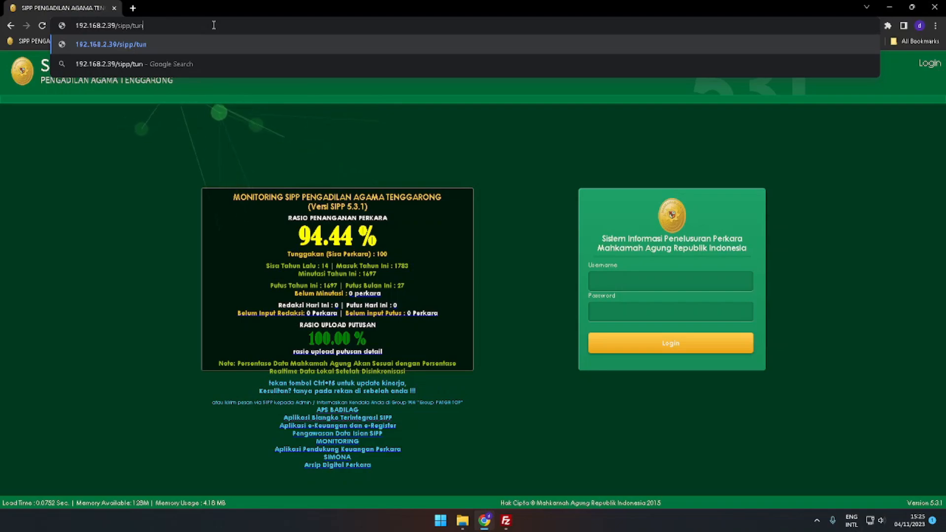
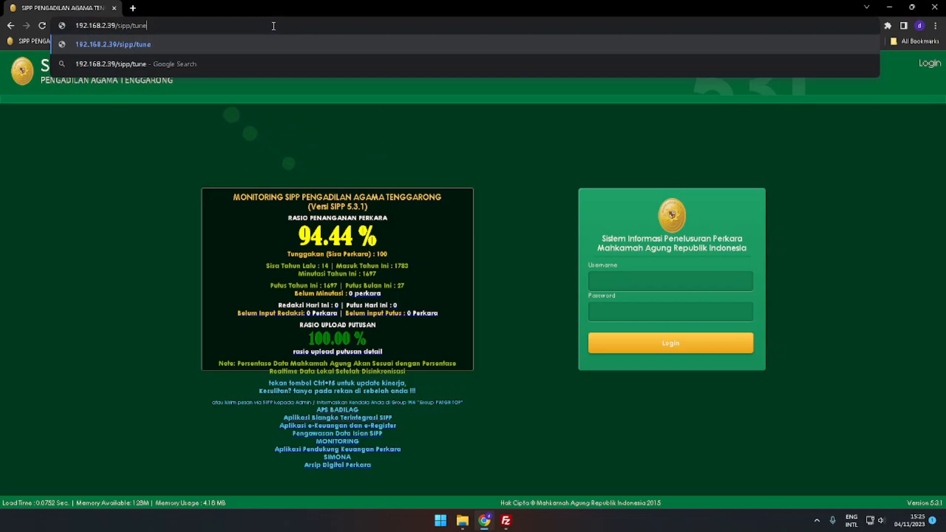
Complete the address as 192.168.2.39/sipp/tunnel1.php, open it, and check the tunnel version shown
text(.php)
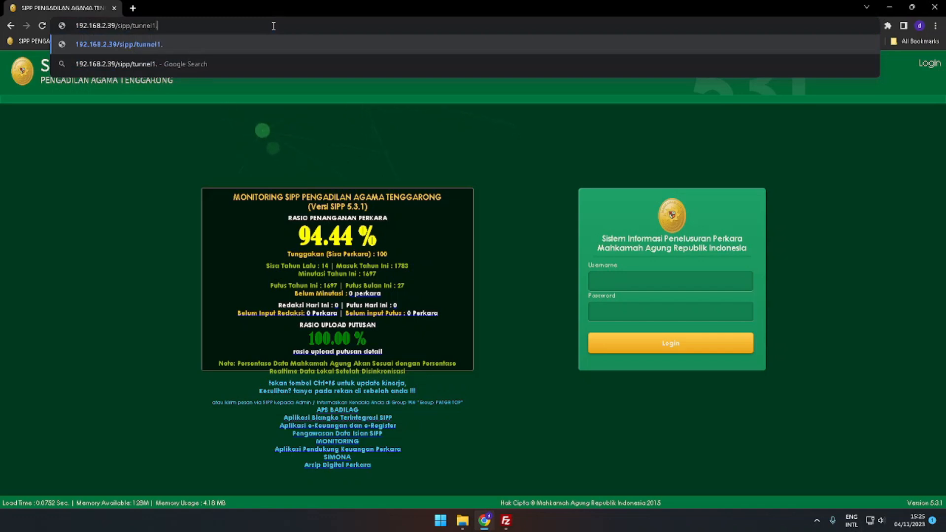
key(Return)
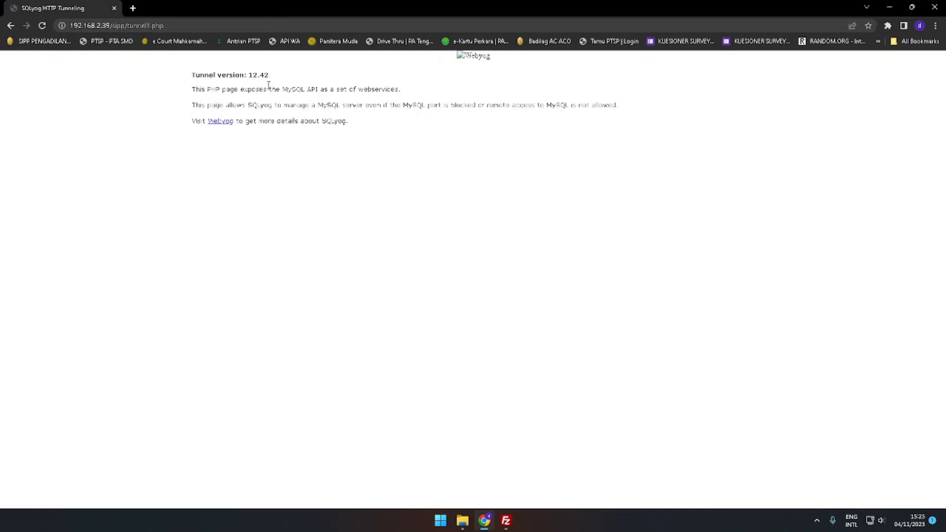
drag(192, 75, 282, 78)
click(312, 191)
Launch SQLyog and create a new saved connection named db_sipp
key(super)
text(sql)
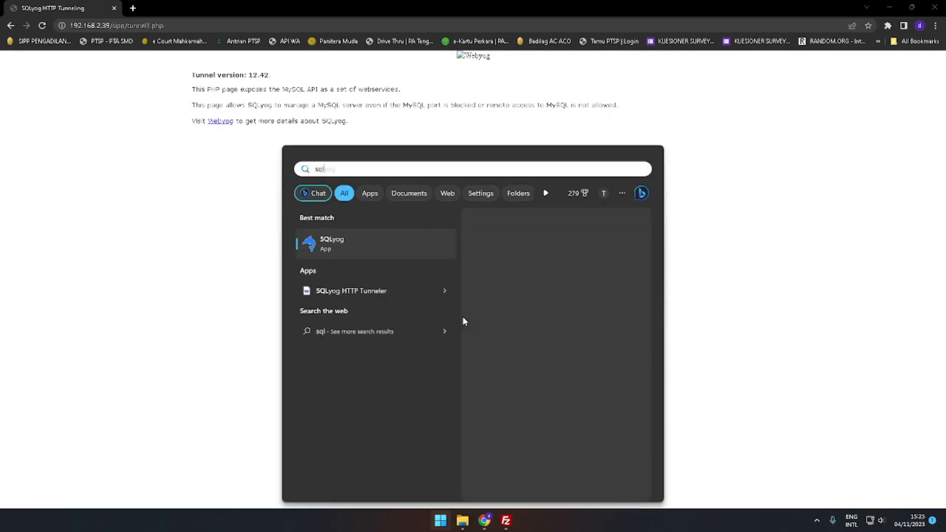
key(Return)
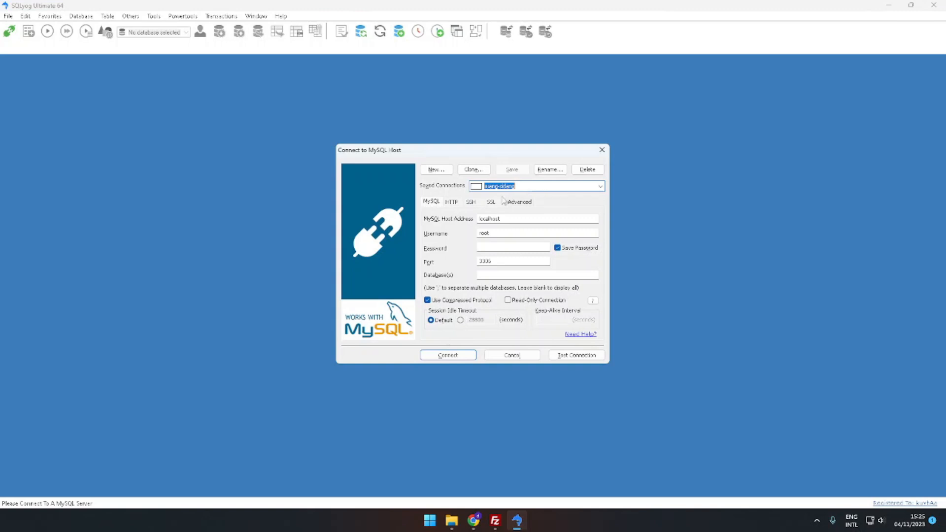
click(441, 170)
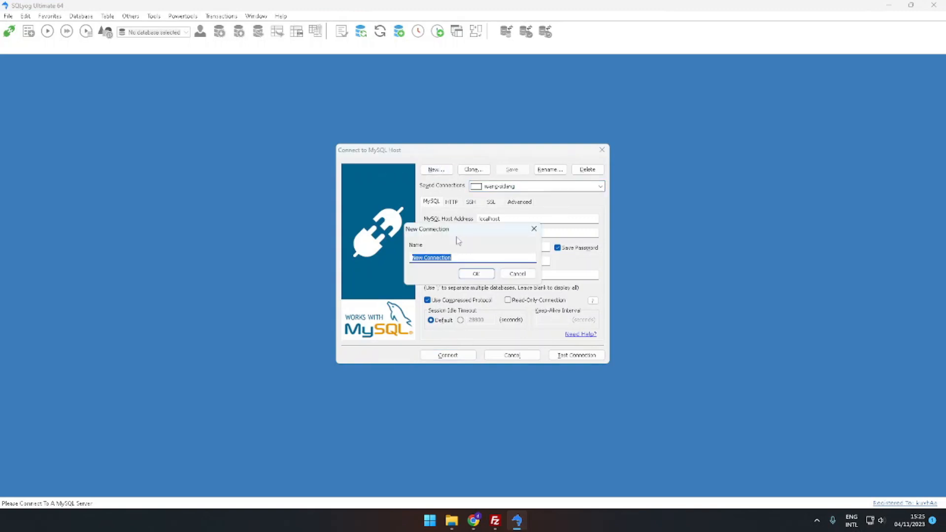
text(db_app)
click(476, 274)
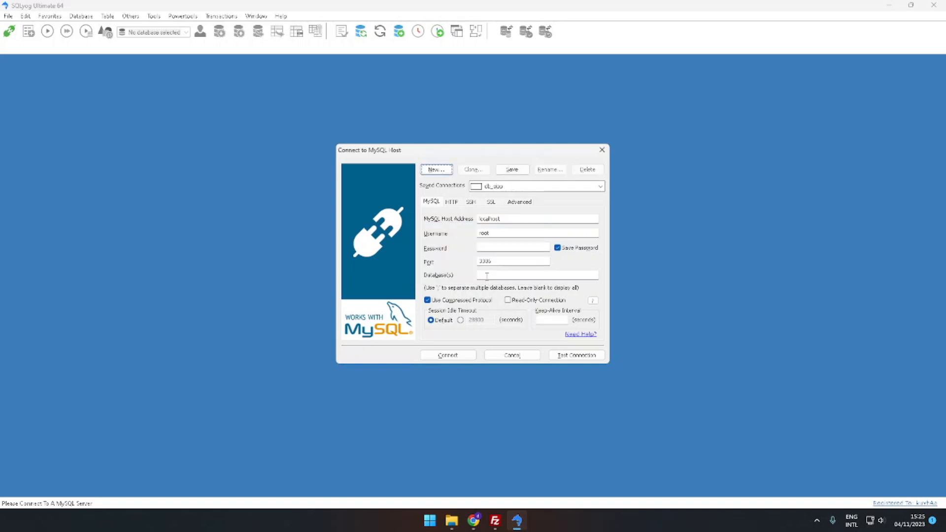
Fill in the MySQL account password for the new connection
click(498, 245)
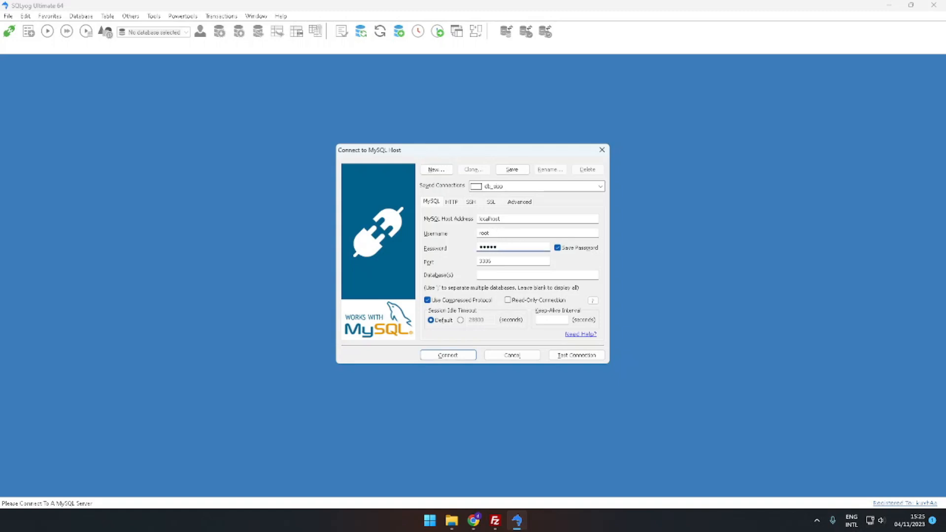
click(499, 276)
Enable HTTP tunneling for the connection and acknowledge the tunneling notice
click(452, 202)
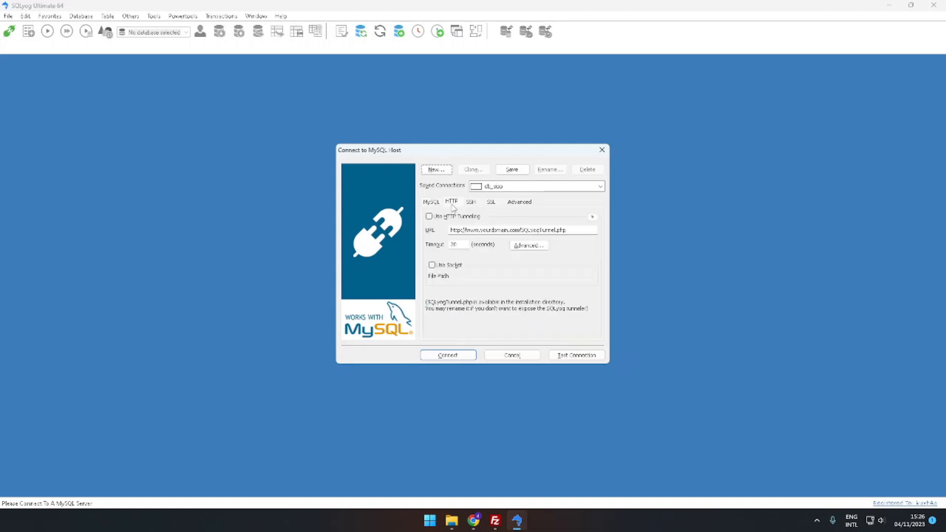
click(429, 216)
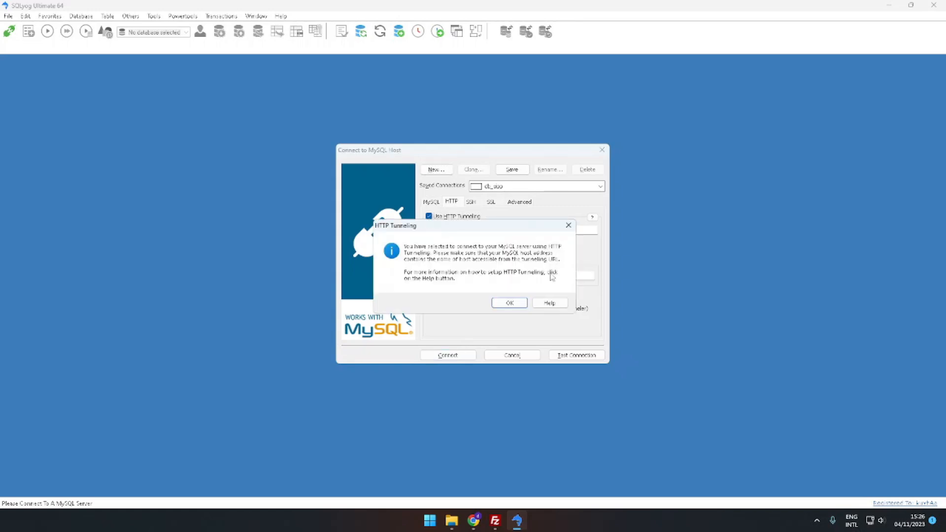
click(511, 304)
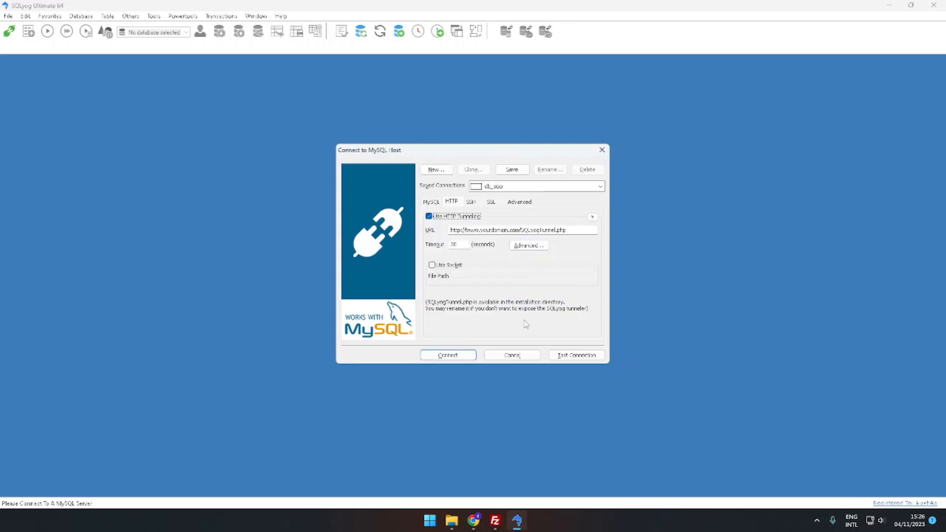
Copy the tunnel page address from the browser and paste it as the HTTP tunnel URL
click(473, 521)
click(220, 26)
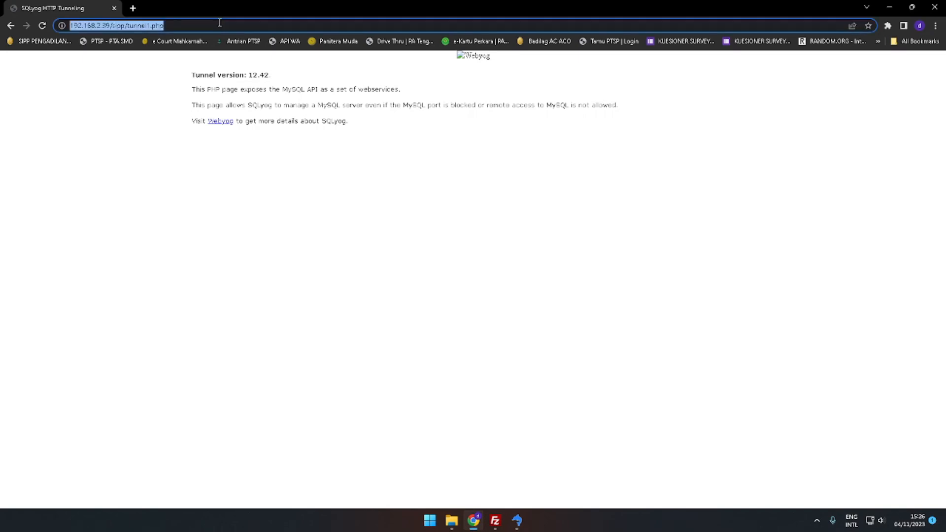
key(alt+Tab)
double_click(570, 229)
text(http://192.168.2.39/app/tunnel.php)
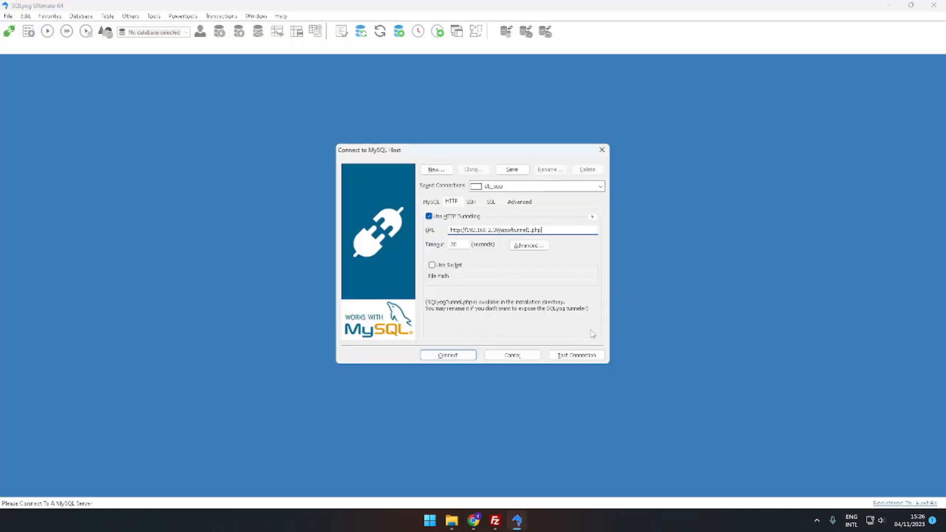
Test the connection, then connect and save the changed connection details
click(576, 355)
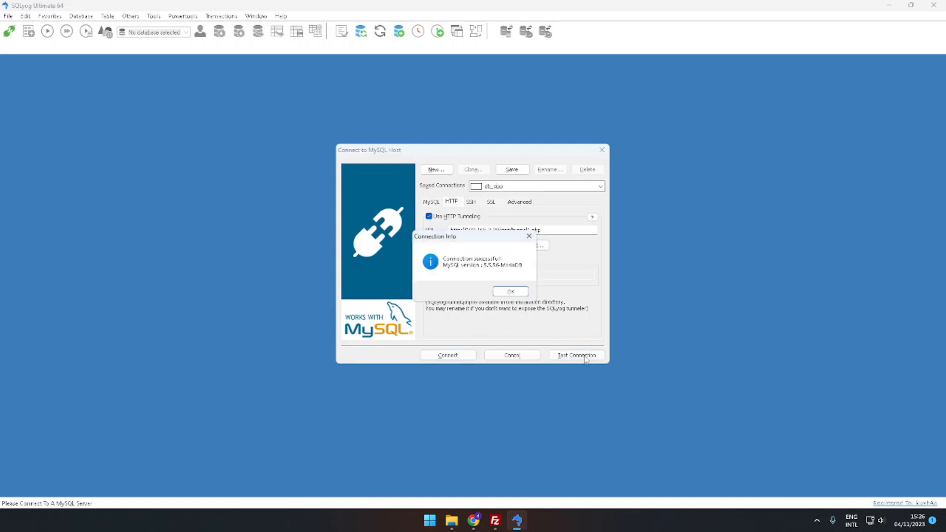
click(520, 292)
click(448, 355)
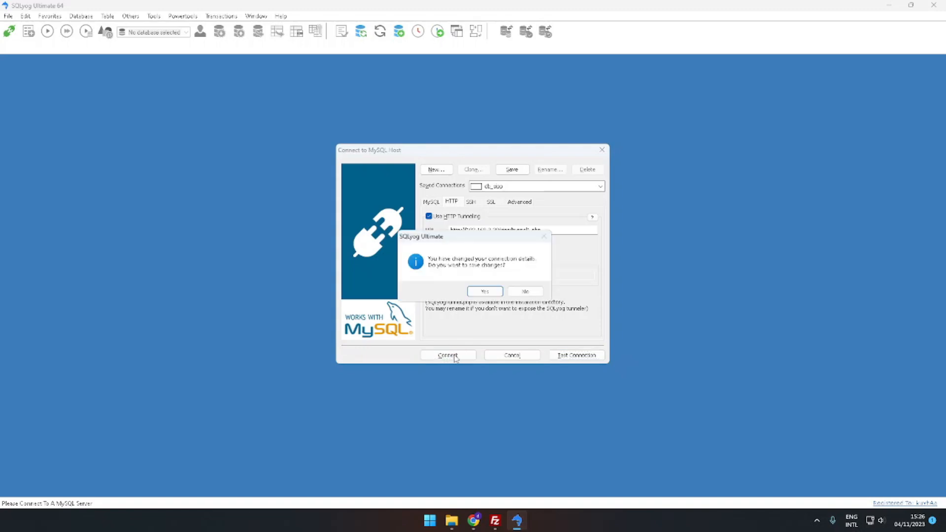
click(485, 292)
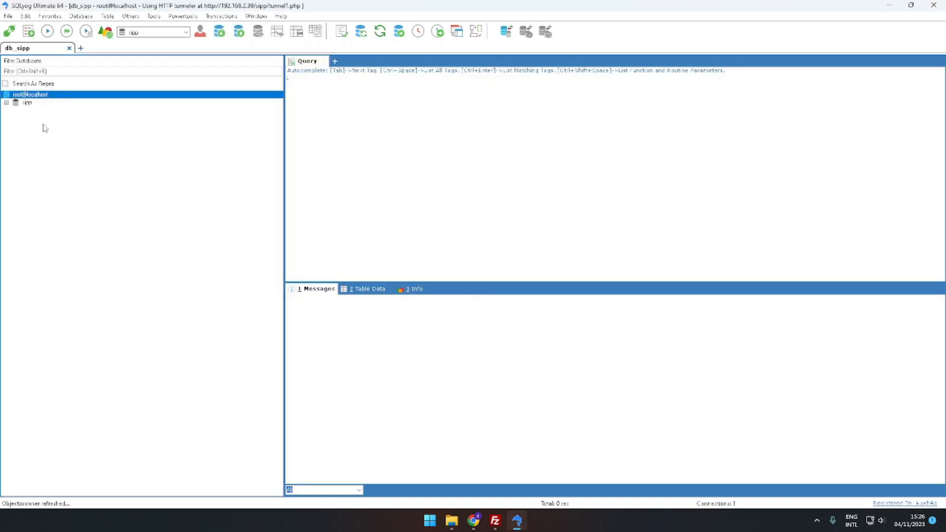
Open the Backup Database As SQL Dump dialog for the sipp database
click(30, 104)
click(7, 103)
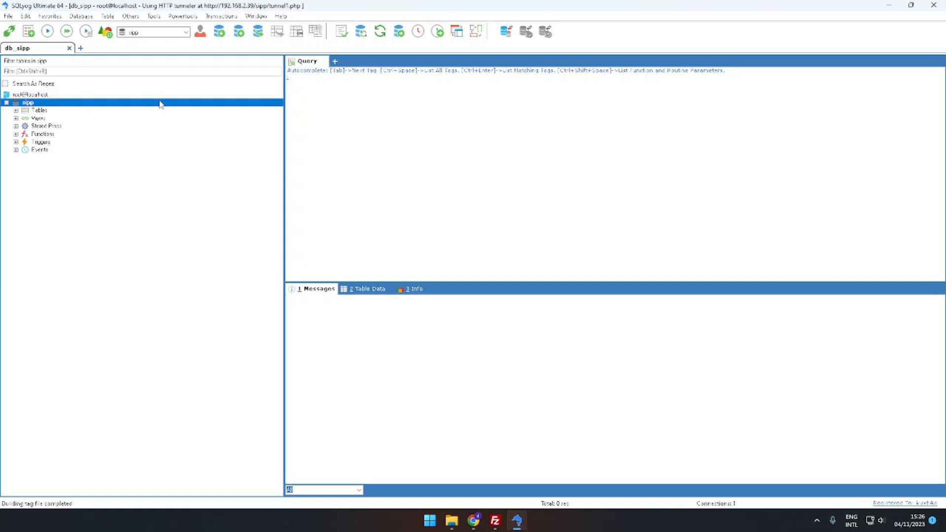
right_click(30, 105)
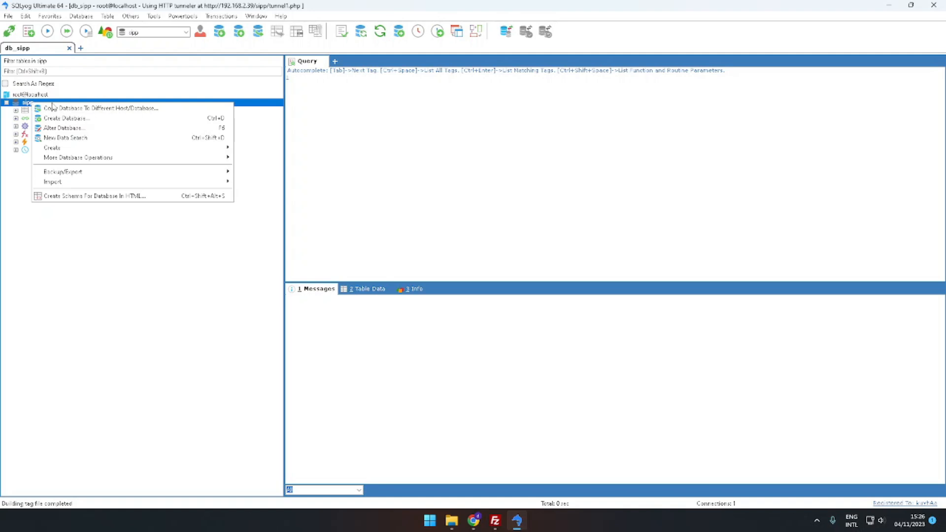
mouse_move(133, 174)
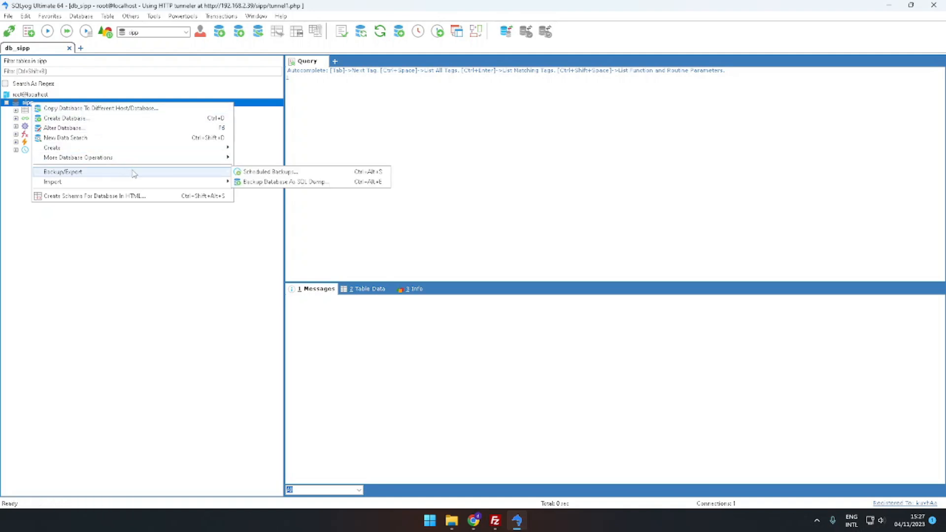
click(297, 182)
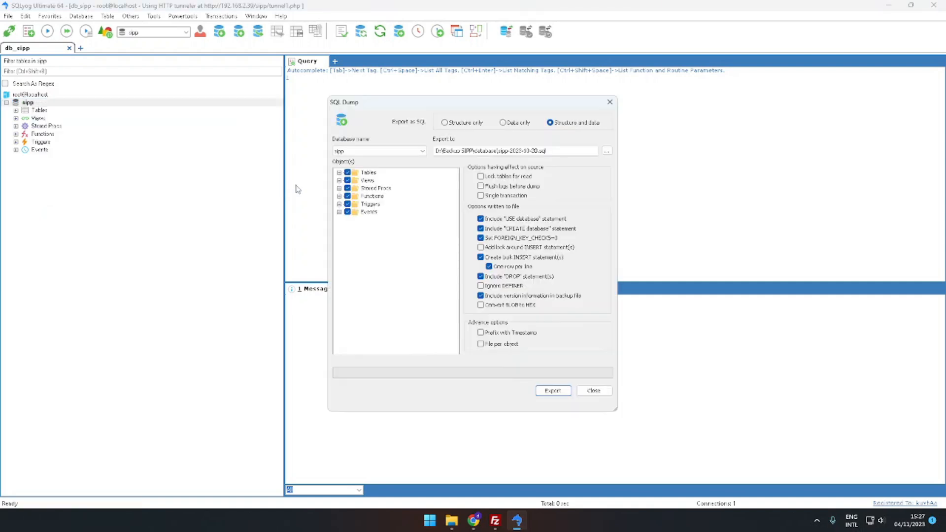
Set the export file to sipp-2023-11-04 in the Backup SIPP database folder and start the export
click(607, 150)
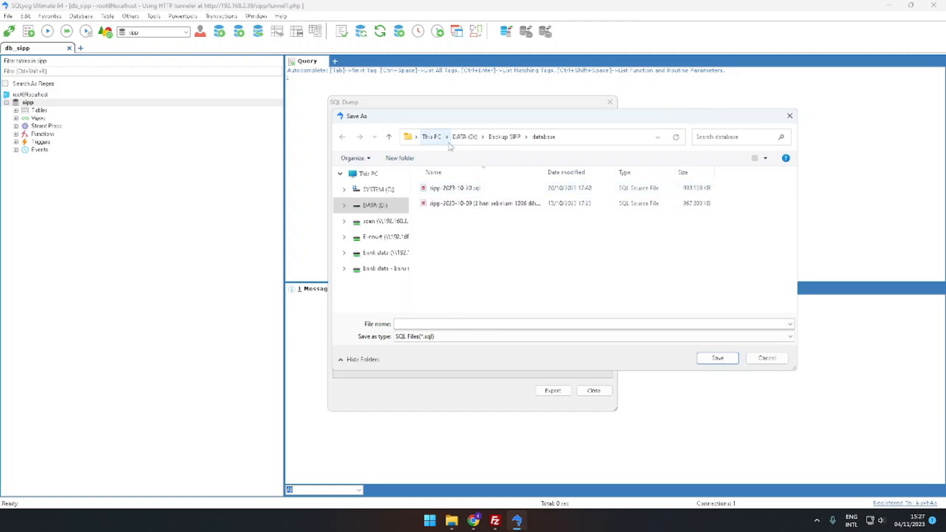
click(467, 323)
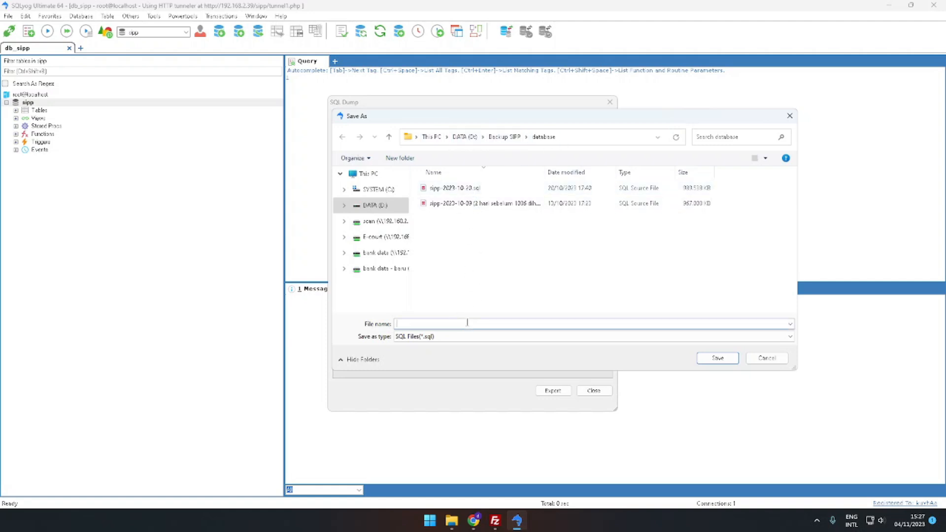
text(sipp-20)
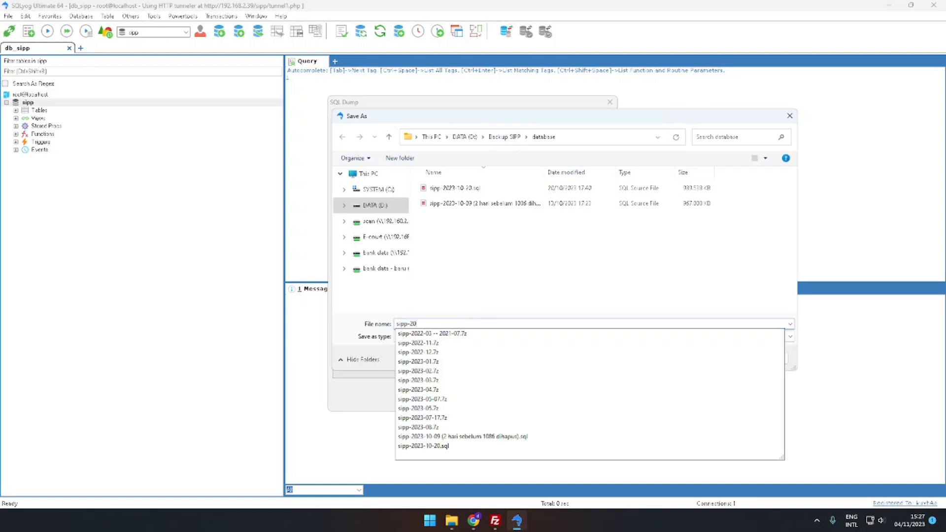
text(23-)
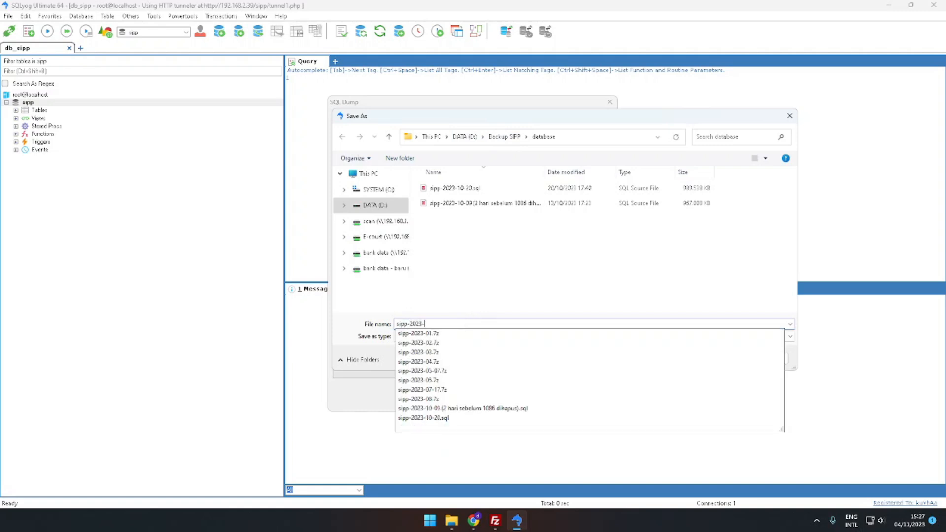
text(11-04)
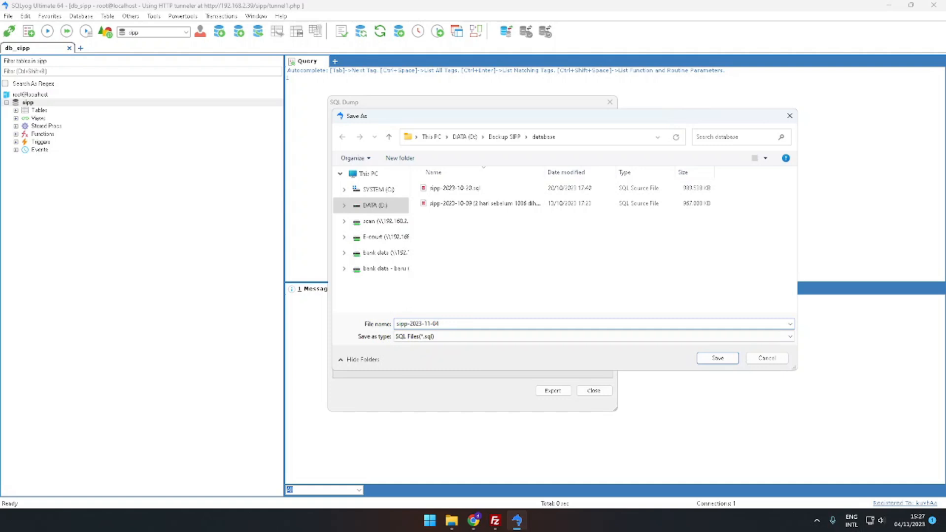
click(717, 361)
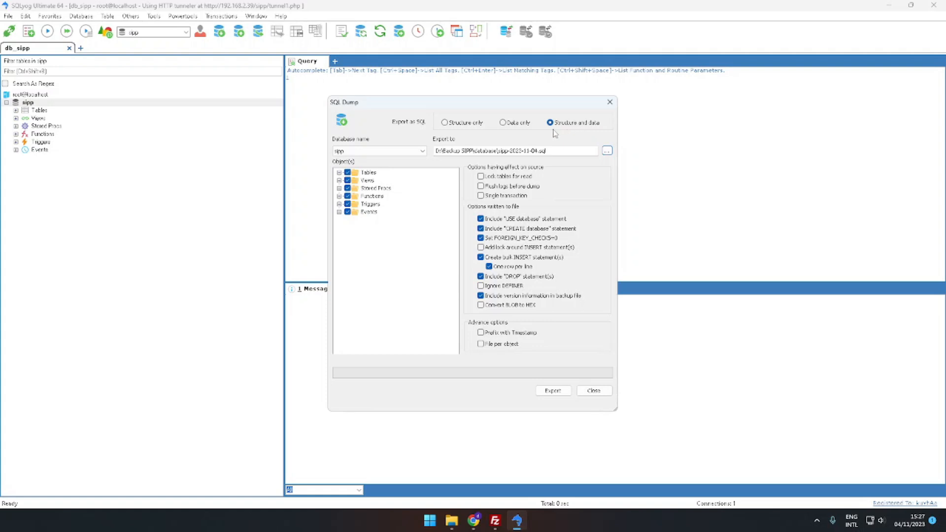
click(553, 391)
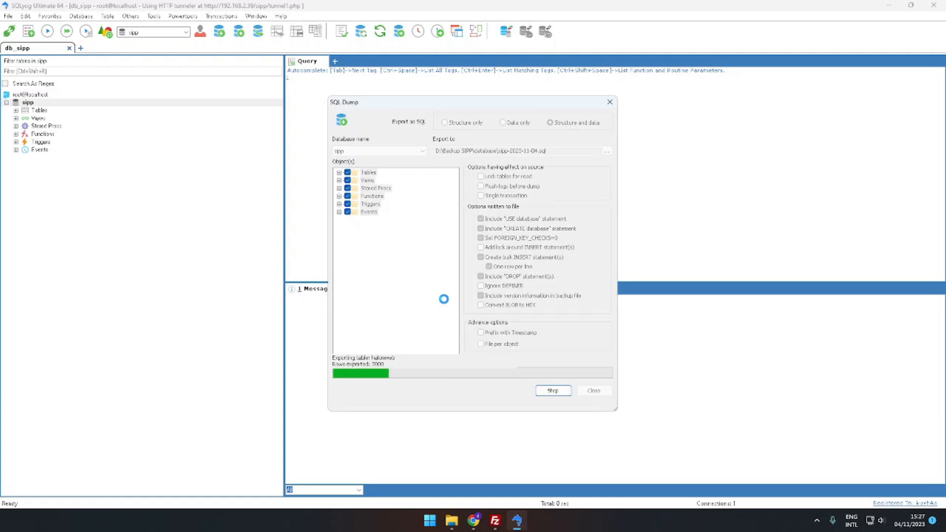
Open a new browser tab and search the web for xampp
click(468, 521)
key(ctrl+t)
text(xa)
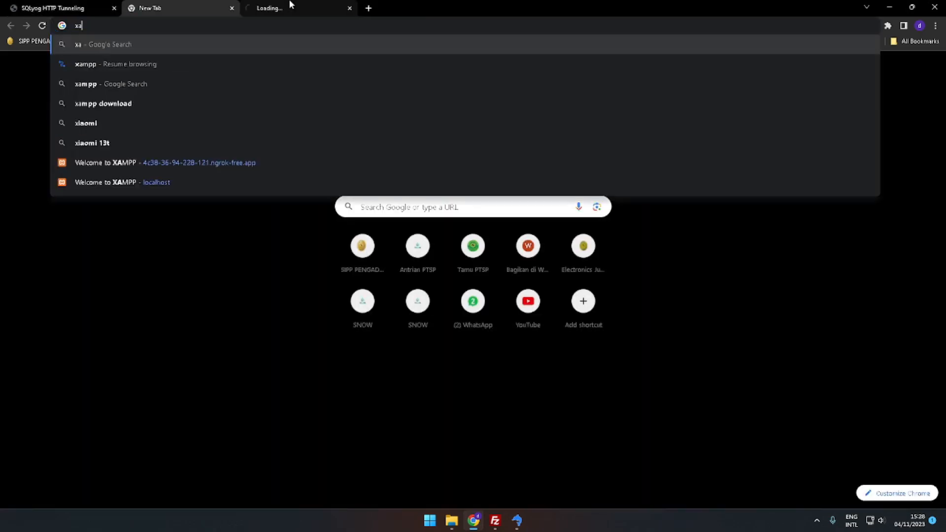
text(mpp)
key(Return)
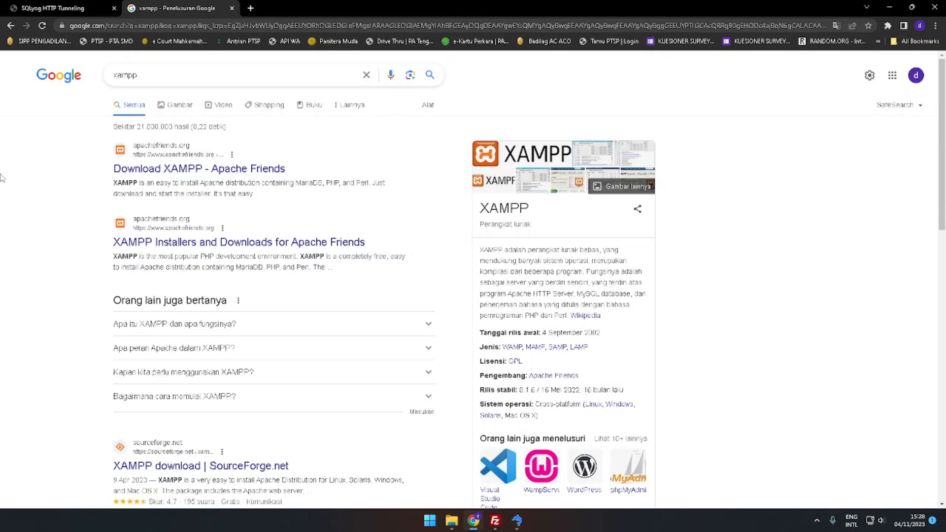
Open the XAMPP download page and go to the XAMPP Windows folder under More Downloads
click(84, 6)
click(169, 6)
click(177, 175)
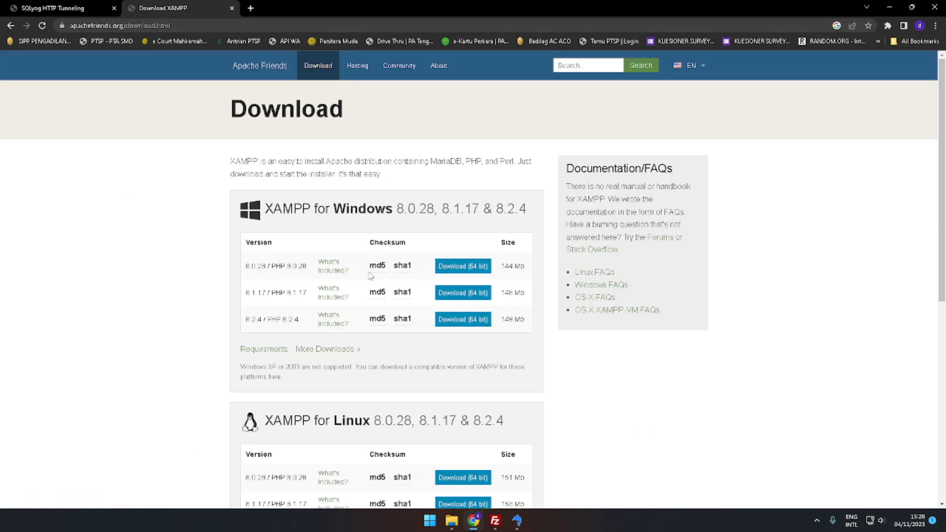
click(344, 351)
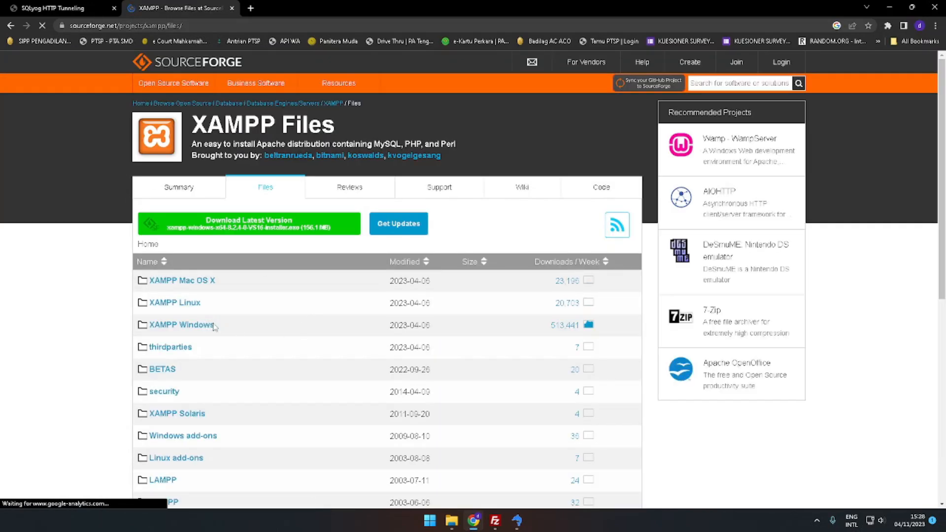
click(213, 325)
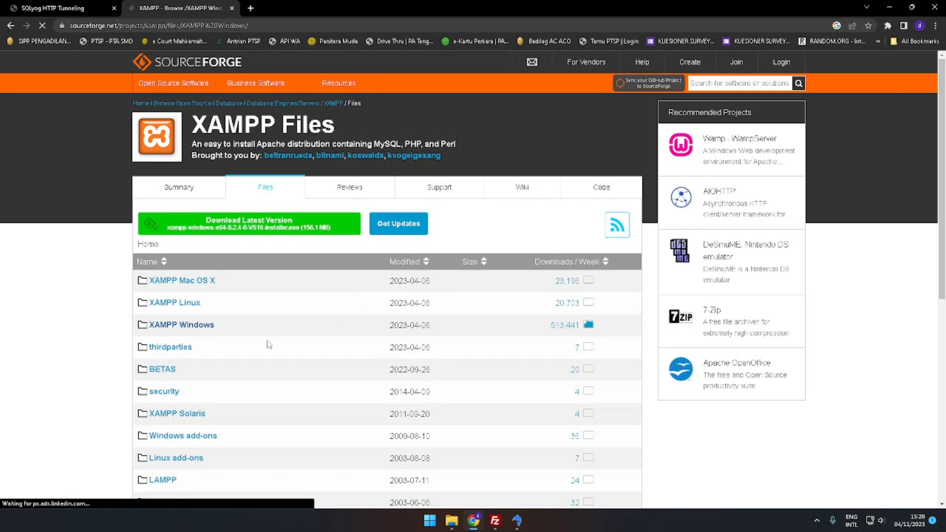
Browse the XAMPP Windows version list and open the 5.6.40 folder
scroll(232, 358, down, 15)
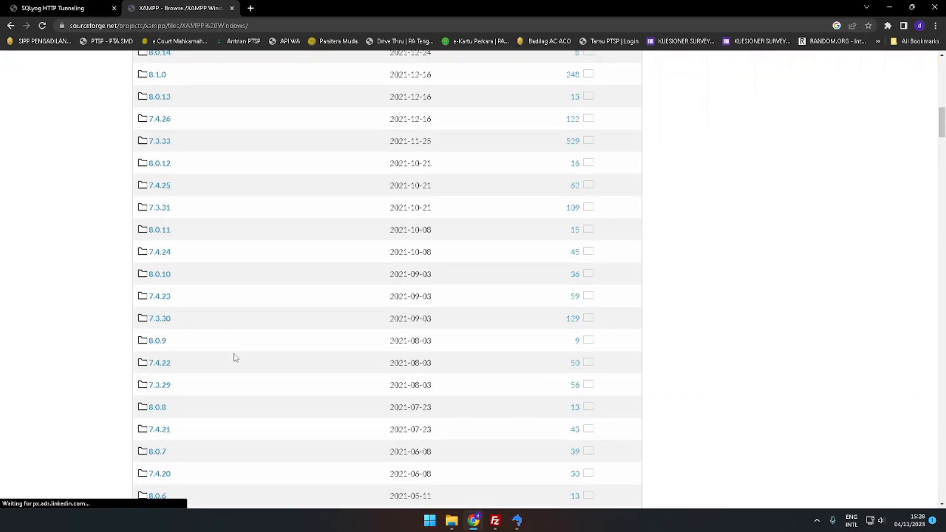
scroll(235, 357, down, 11)
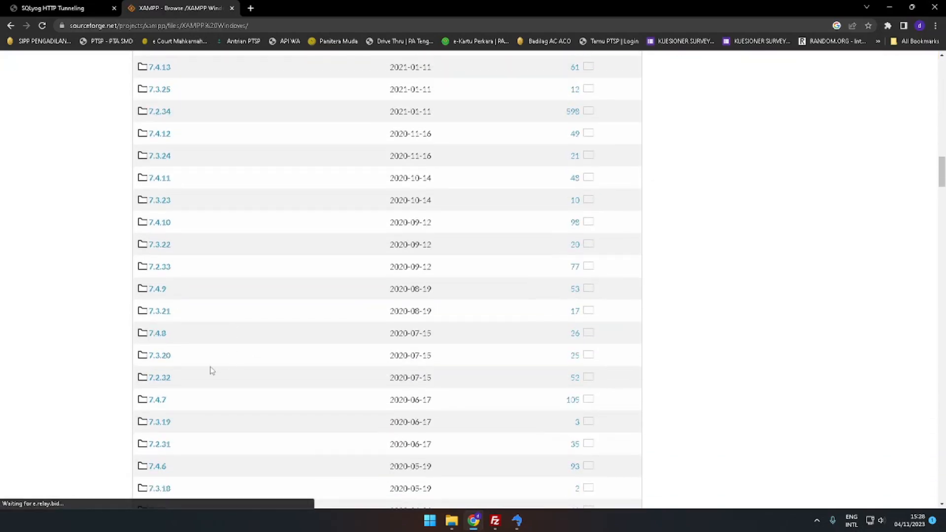
scroll(211, 371, down, 8)
scroll(223, 368, down, 20)
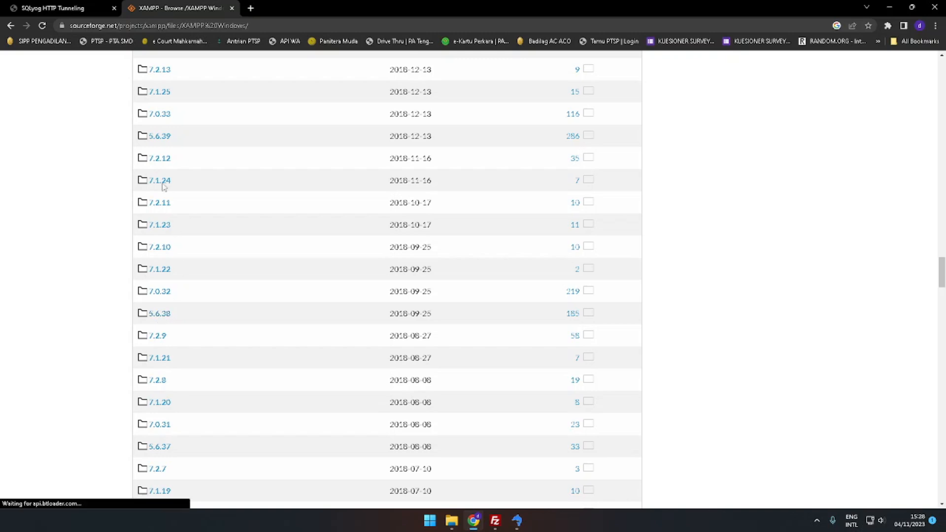
scroll(165, 160, up, 3)
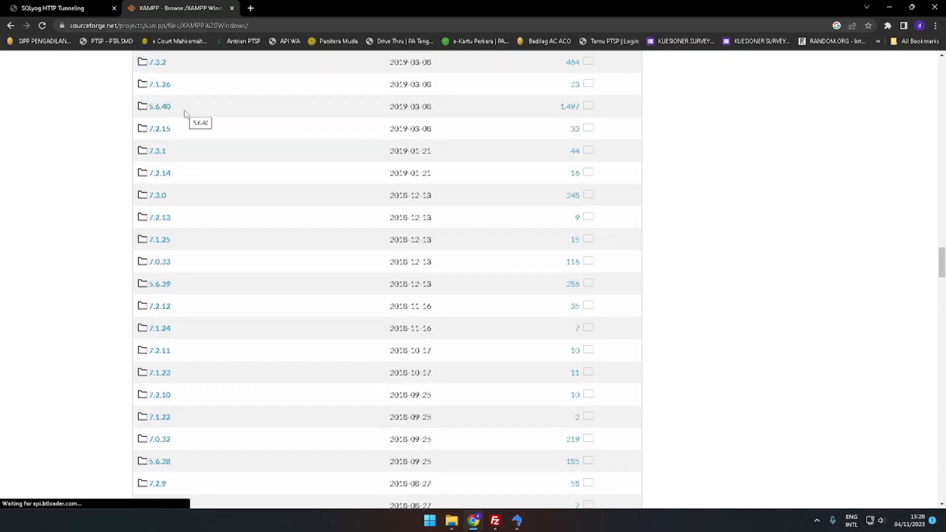
click(172, 109)
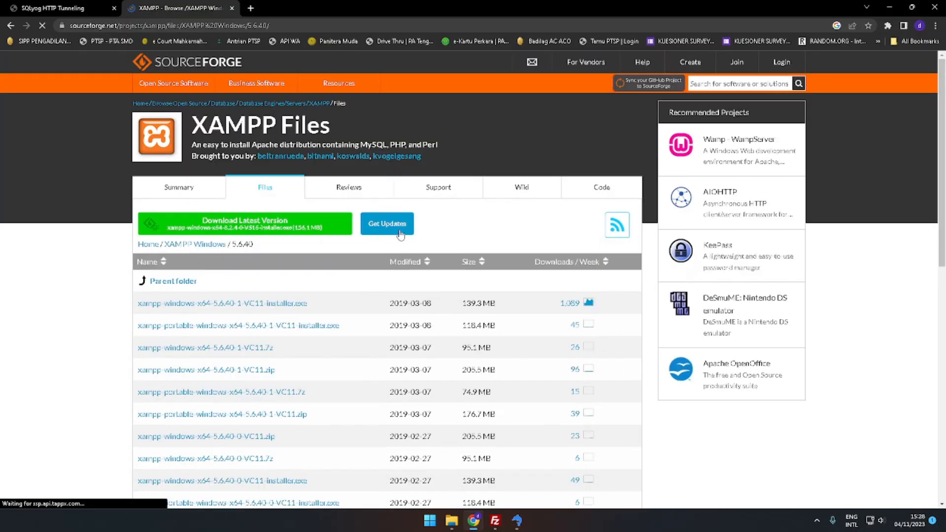
Launch the XAMPP Control Panel from the Start search, then close its window
scroll(154, 377, down, 2)
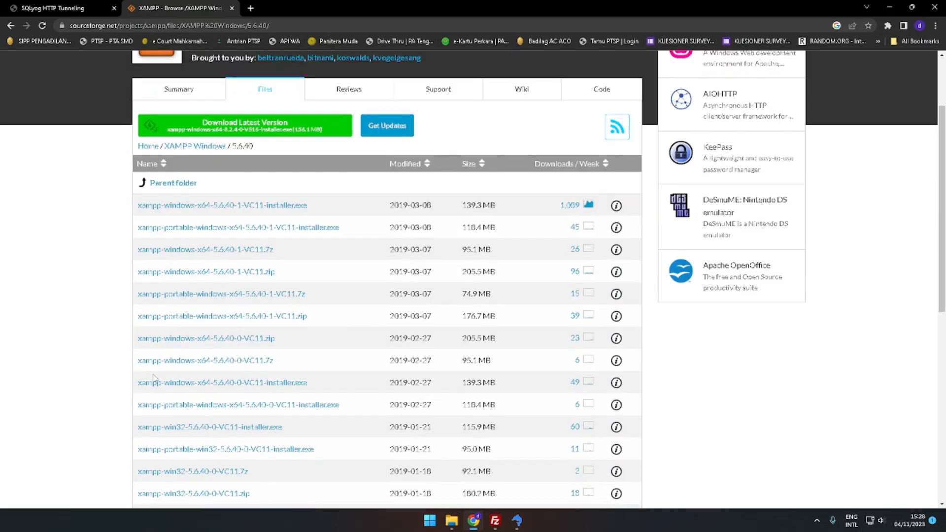
scroll(313, 365, up, 2)
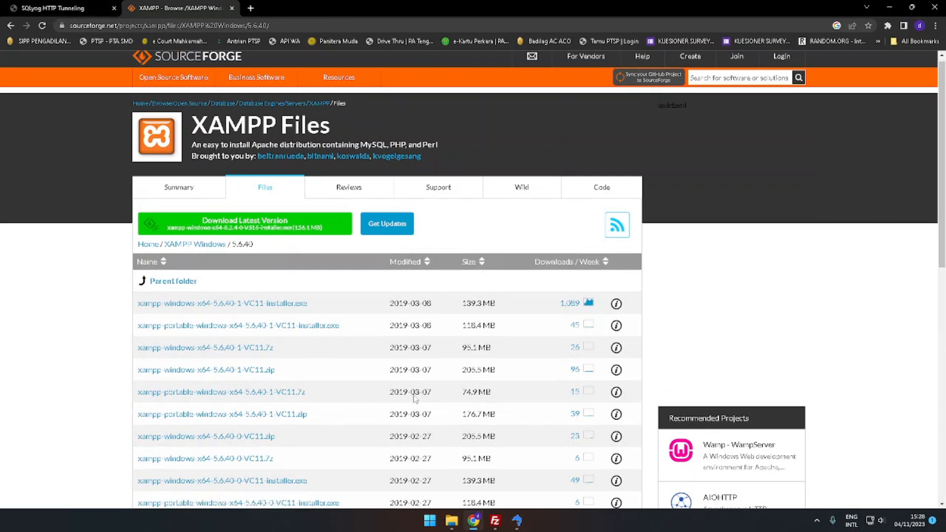
key(super)
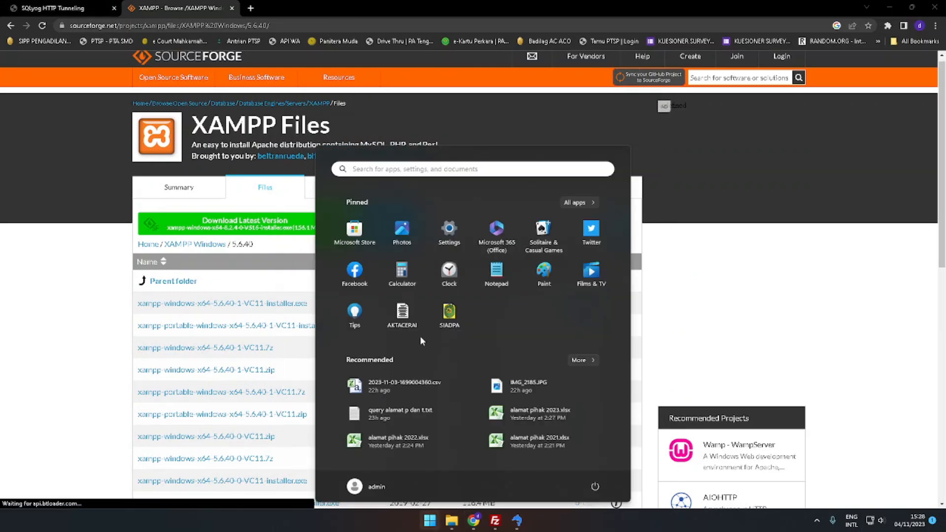
text(xampp)
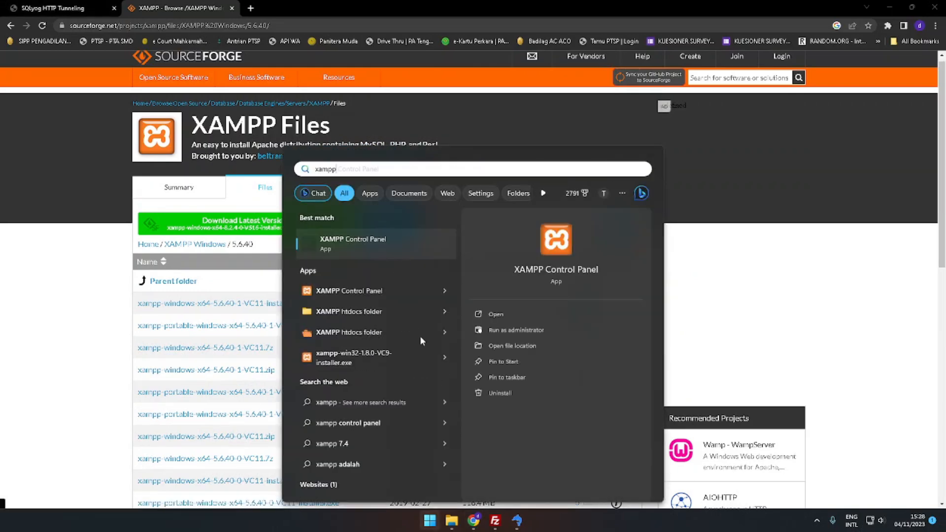
key(Return)
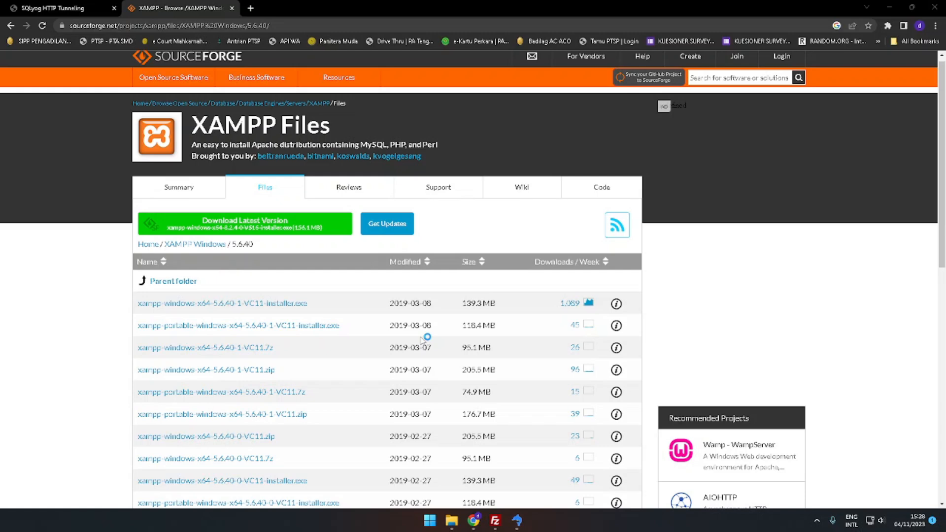
click(817, 520)
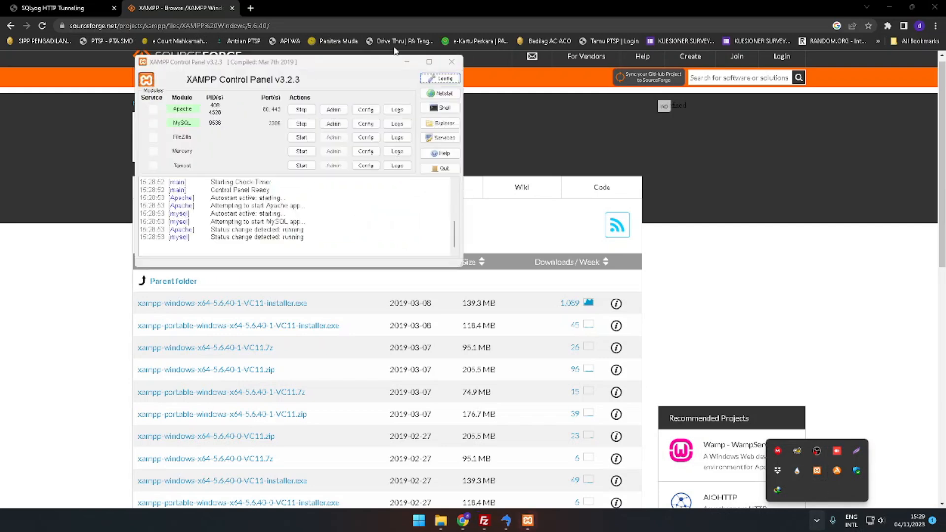
click(452, 62)
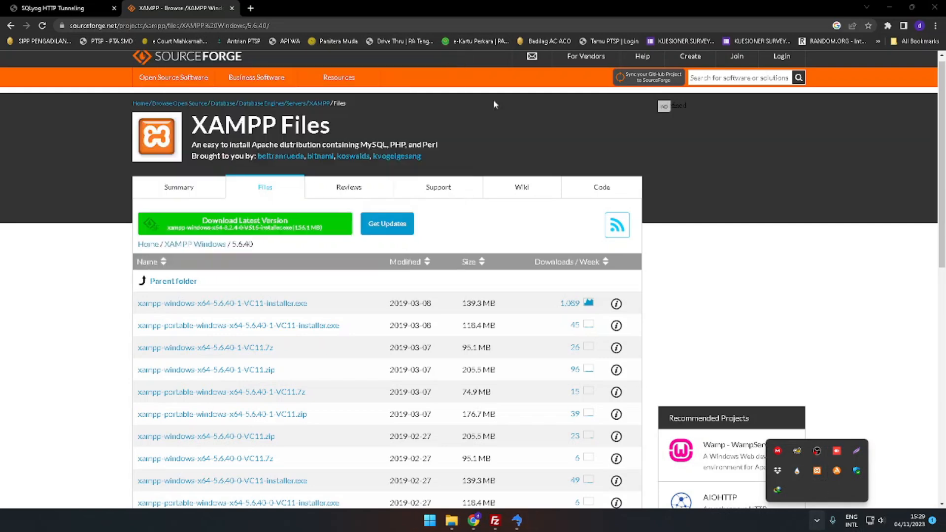
Switch to SQLyog and close the finished SQL Dump dialog
click(515, 521)
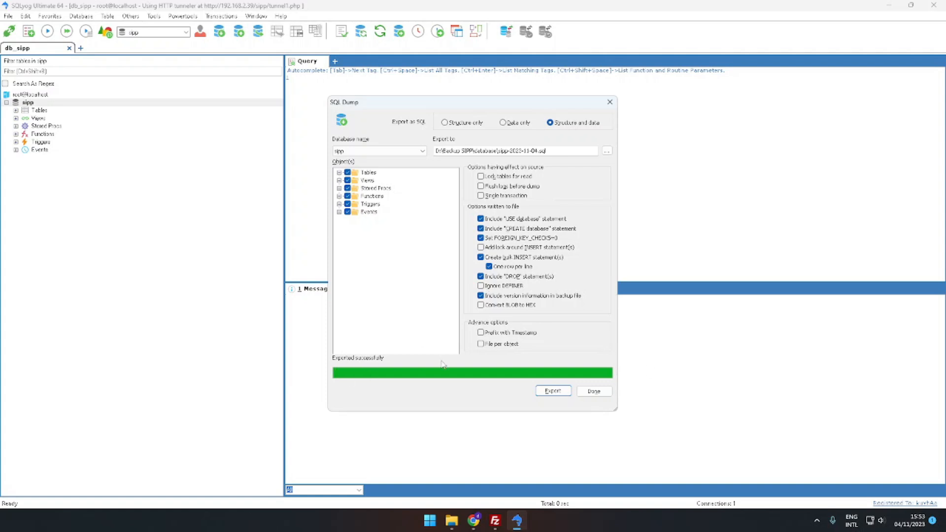
click(596, 393)
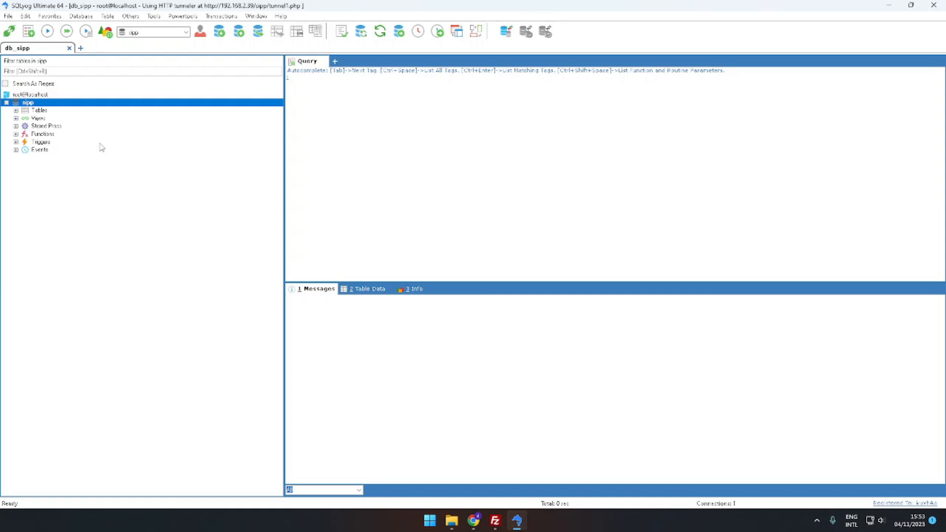
Open the XAMPP Control Panel from the system tray to check the running modules, then close it
click(816, 521)
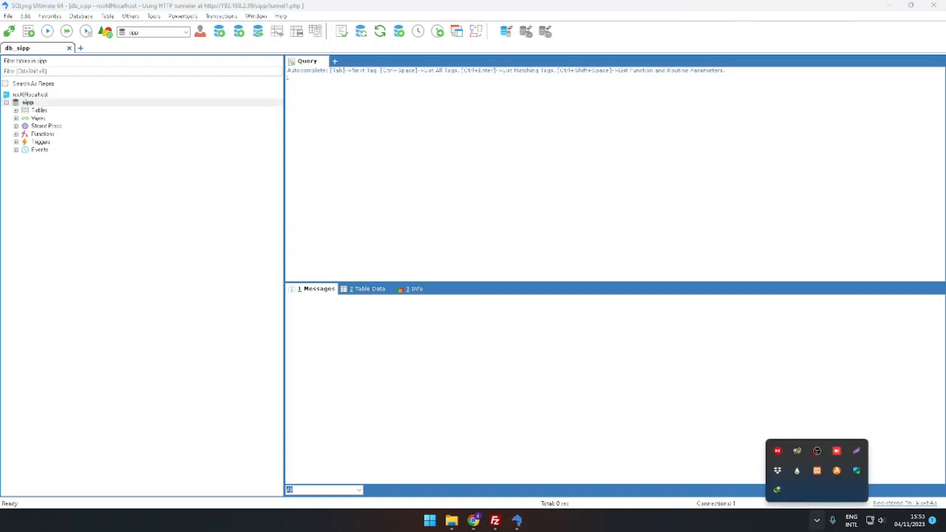
click(817, 473)
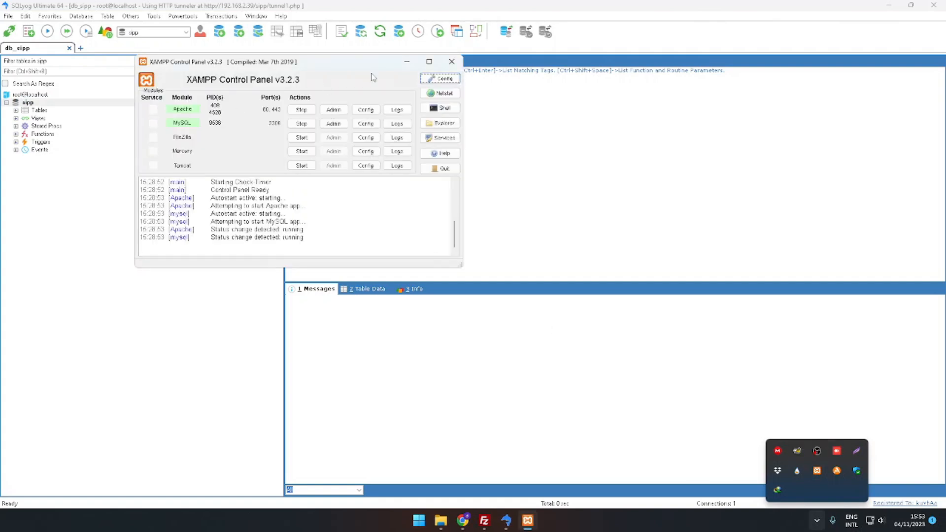
click(459, 58)
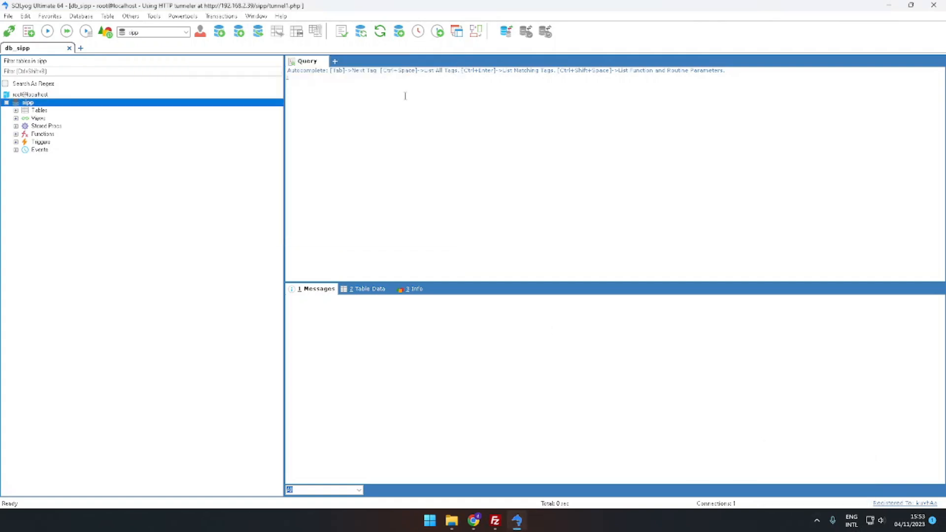
Create a new saved MySQL connection named localhost
click(80, 49)
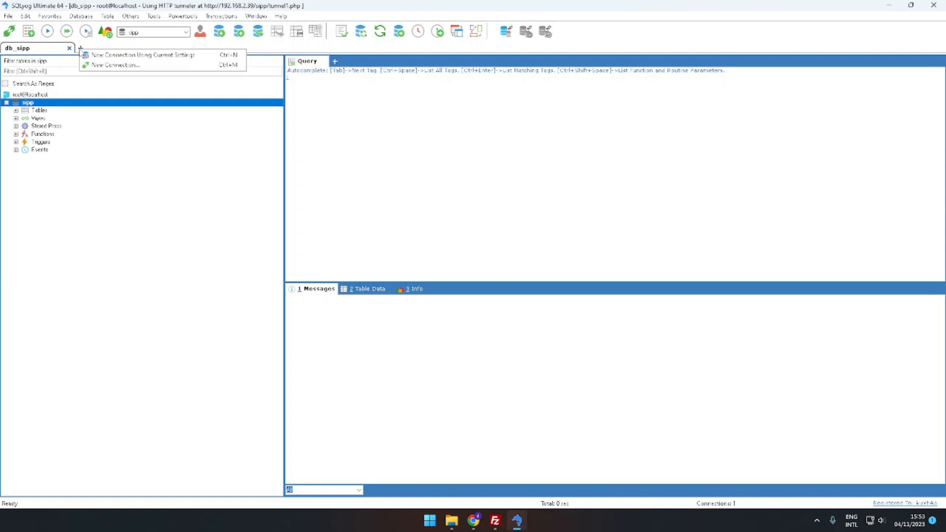
click(116, 65)
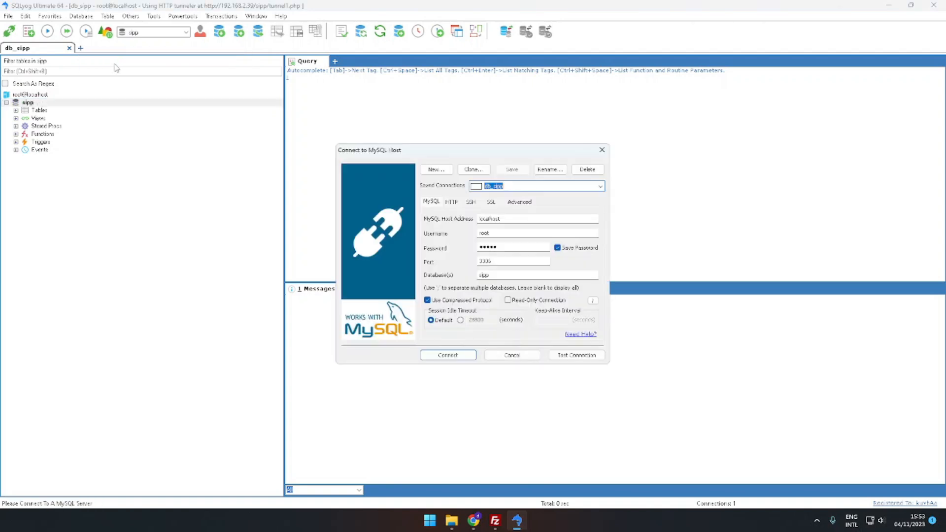
click(436, 170)
text(In)
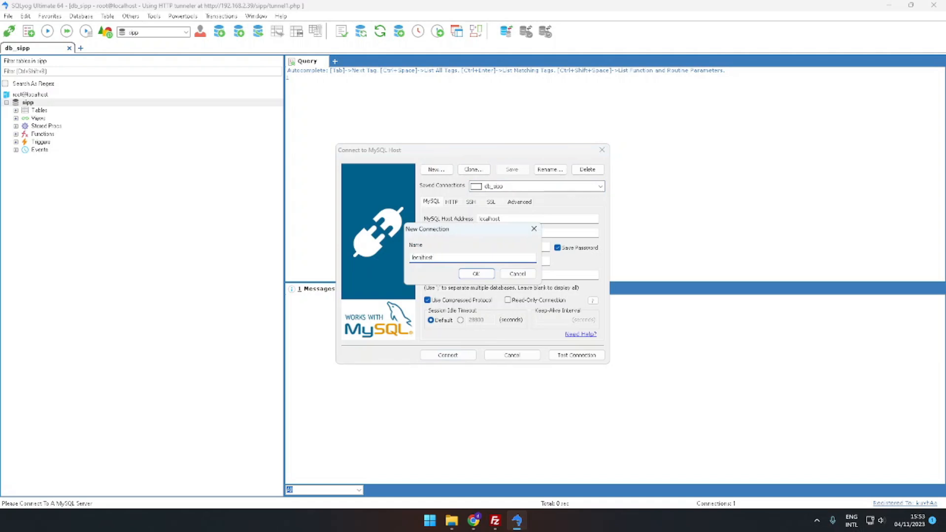
click(488, 274)
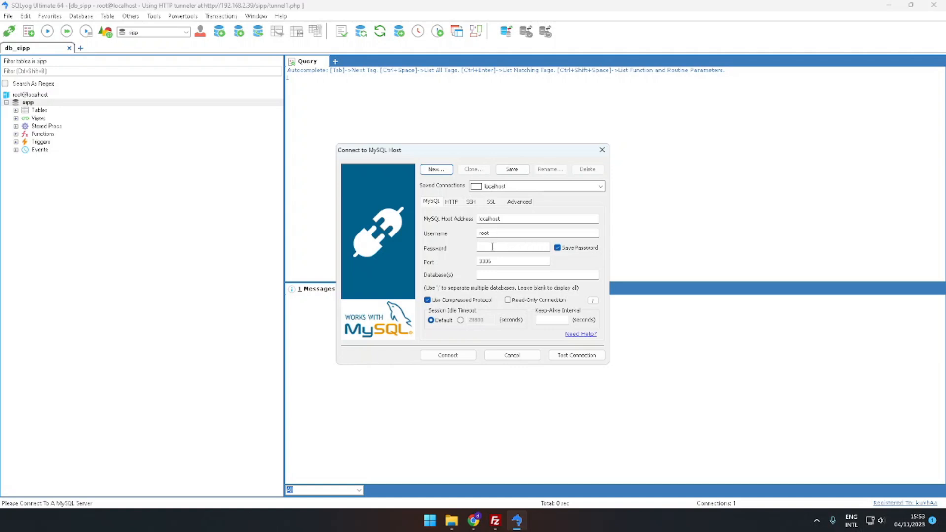
Connect to the local MySQL server with the localhost connection's default settings, without HTTP tunnelling
click(452, 202)
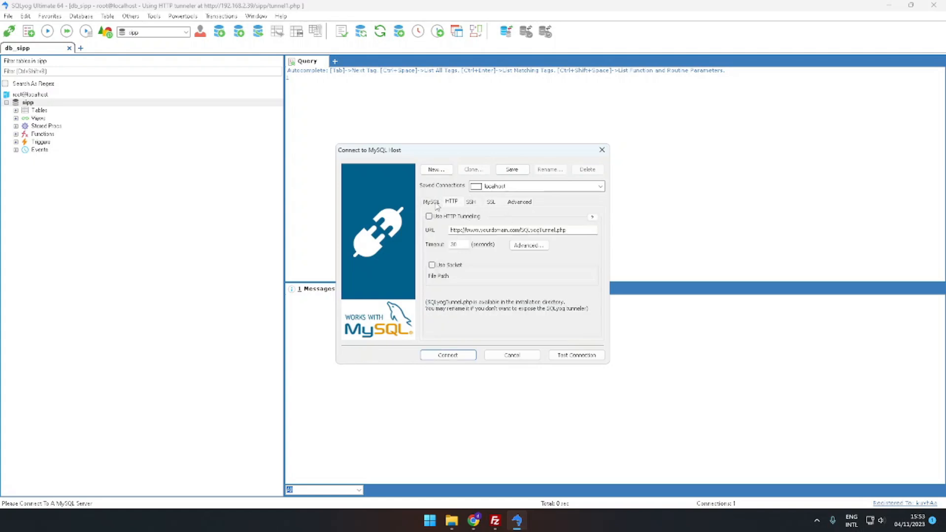
click(434, 202)
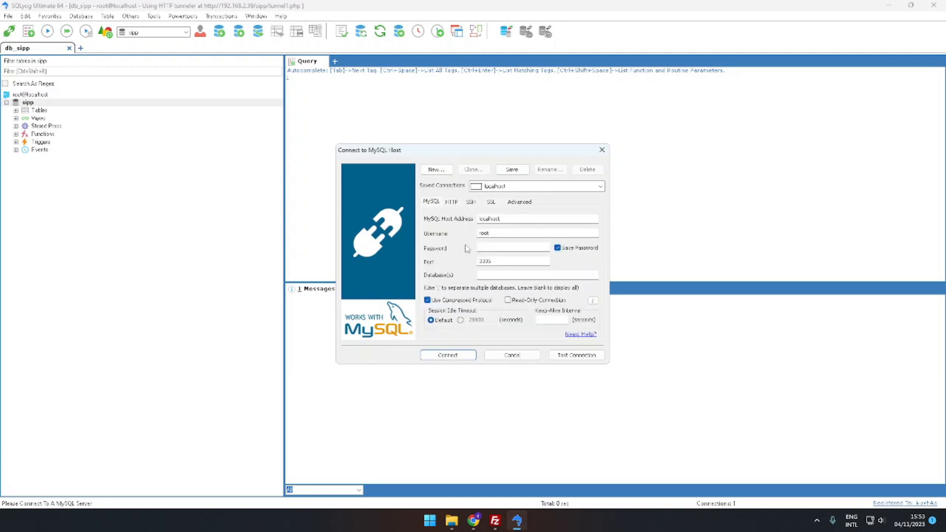
click(465, 360)
click(492, 295)
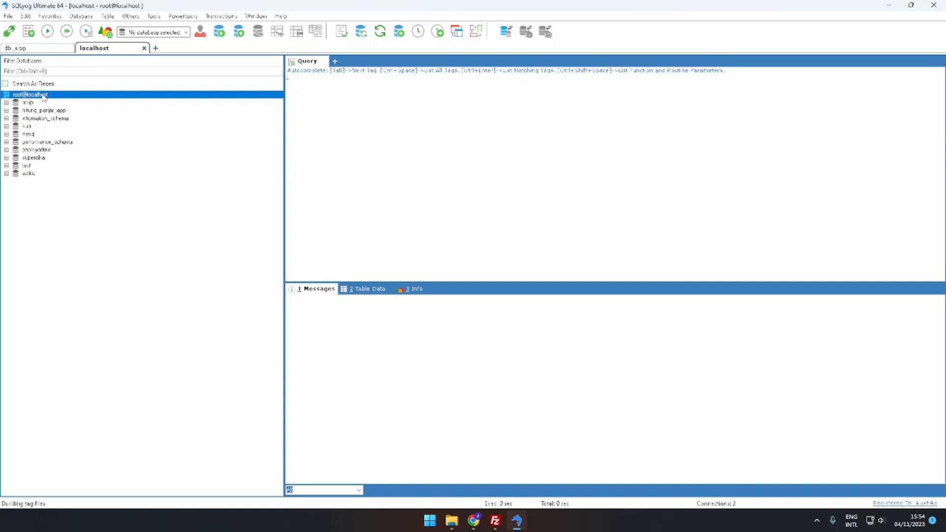
Create a new database named sipp on the localhost connection
click(42, 49)
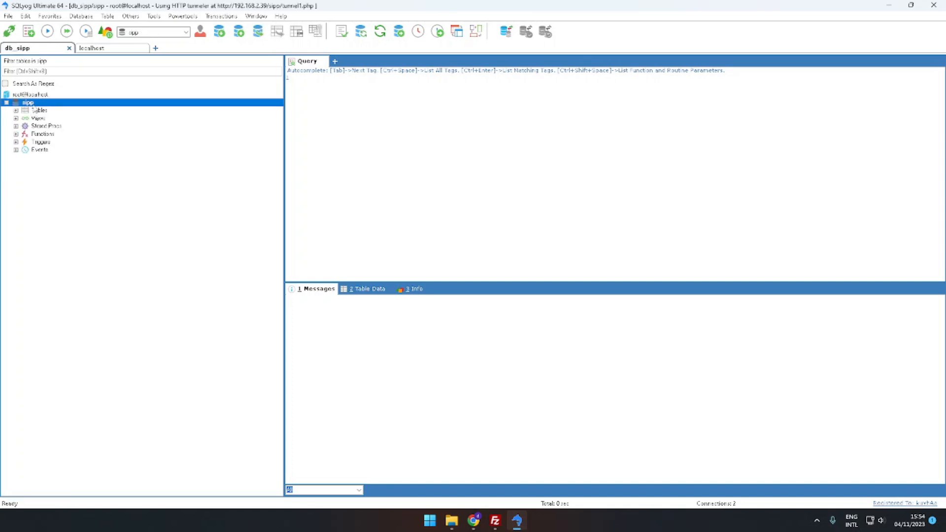
click(106, 49)
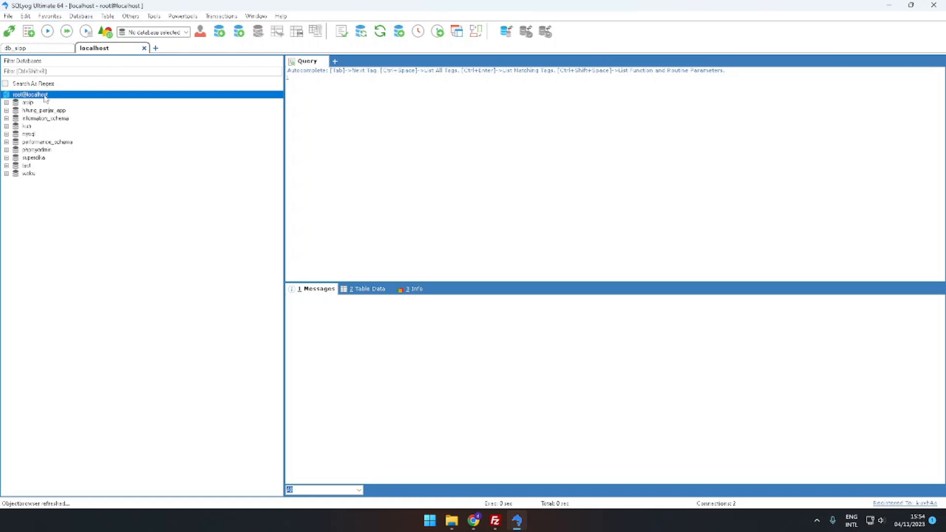
right_click(45, 96)
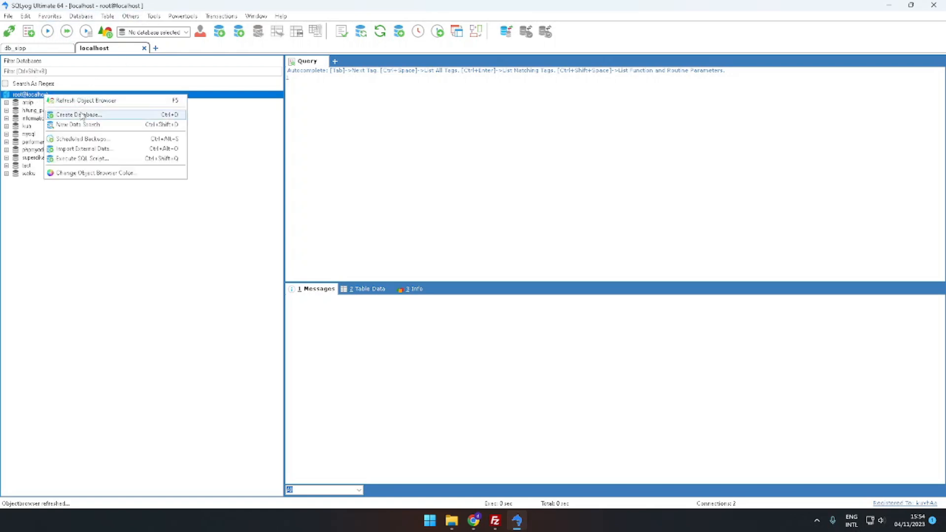
click(96, 117)
text(spp)
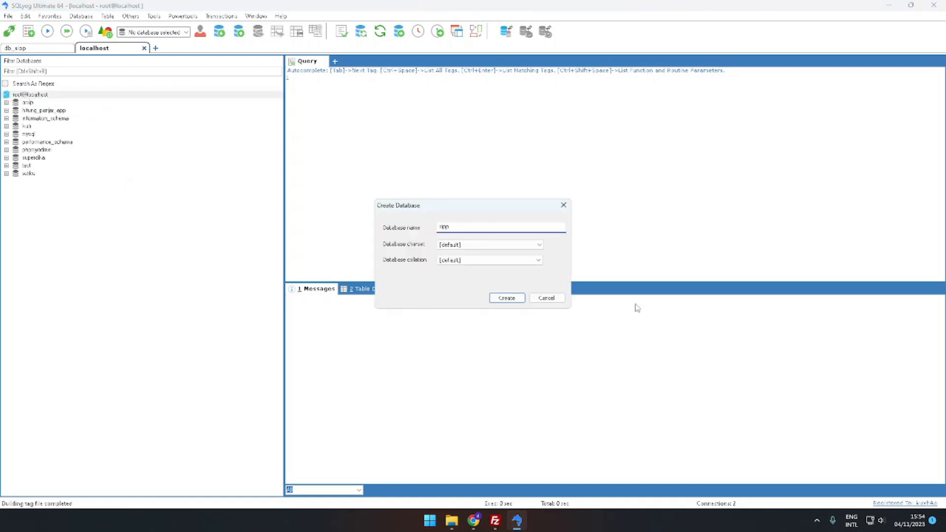
click(506, 298)
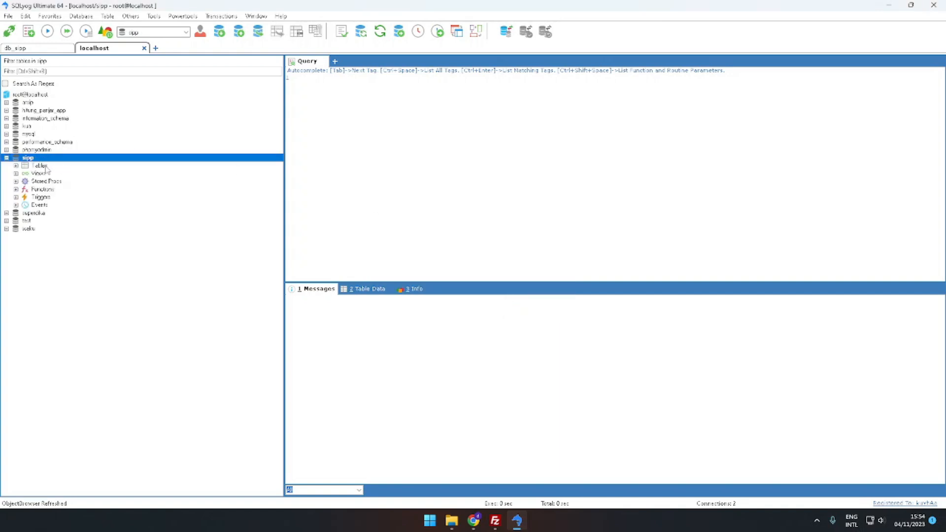
Start copying the tunnelled sipp database to the sipp database on the localhost connection, structure and data
click(16, 167)
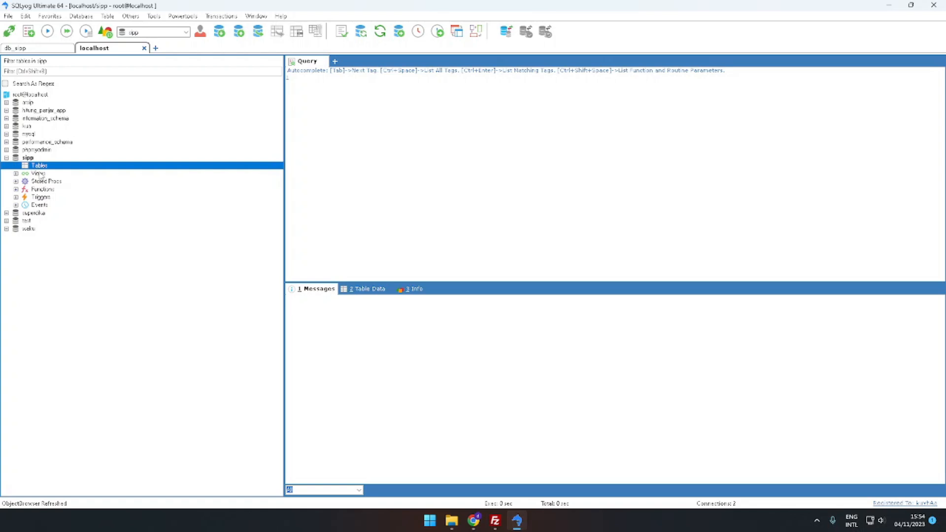
click(46, 49)
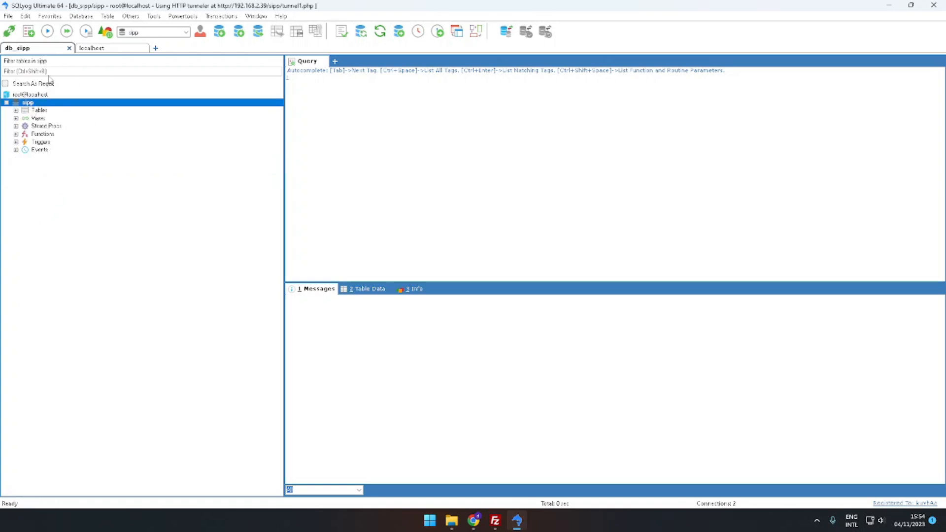
right_click(55, 103)
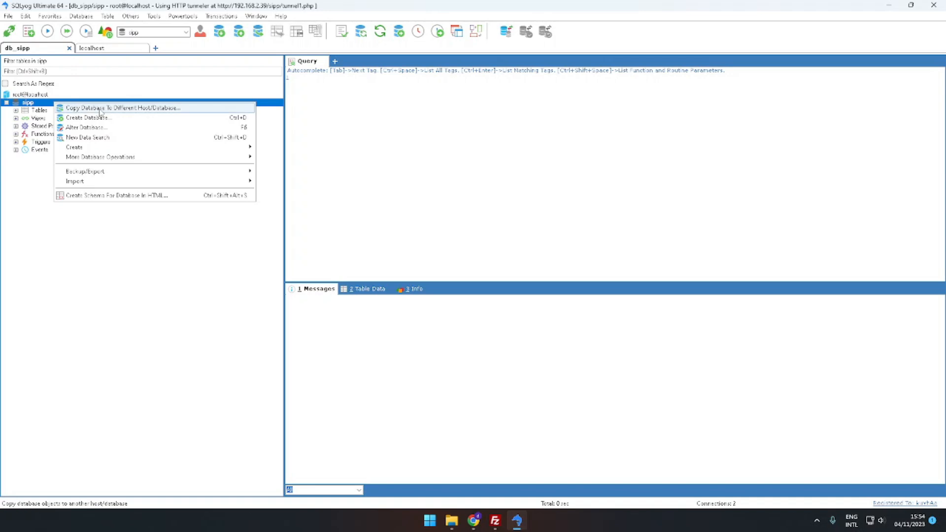
click(158, 108)
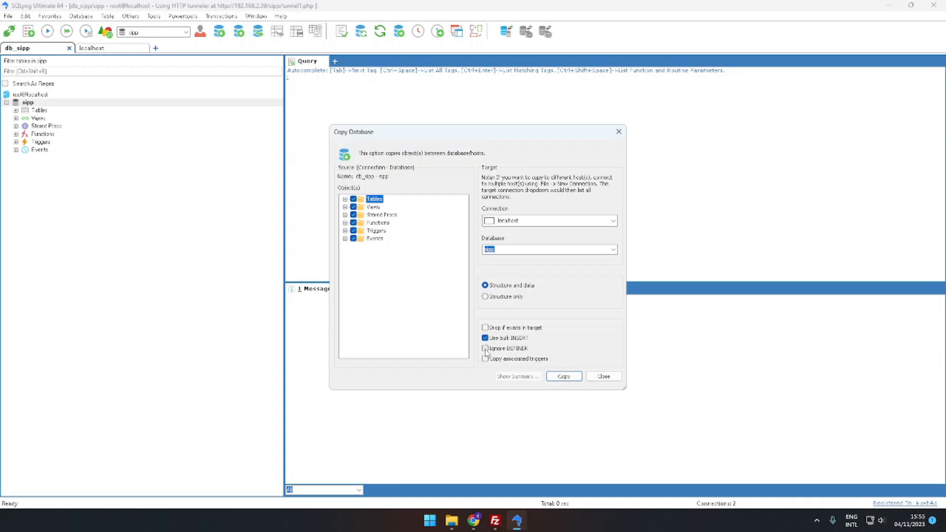
click(565, 377)
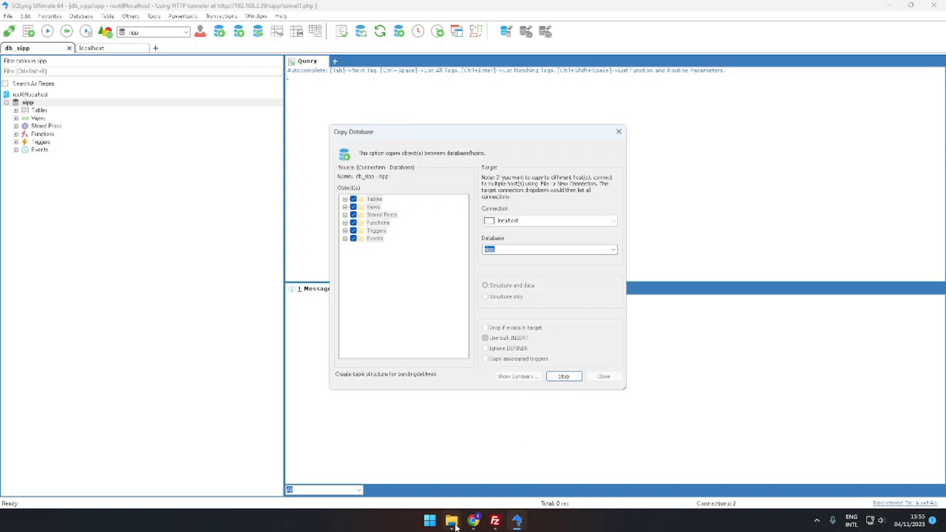
mouse_move(473, 525)
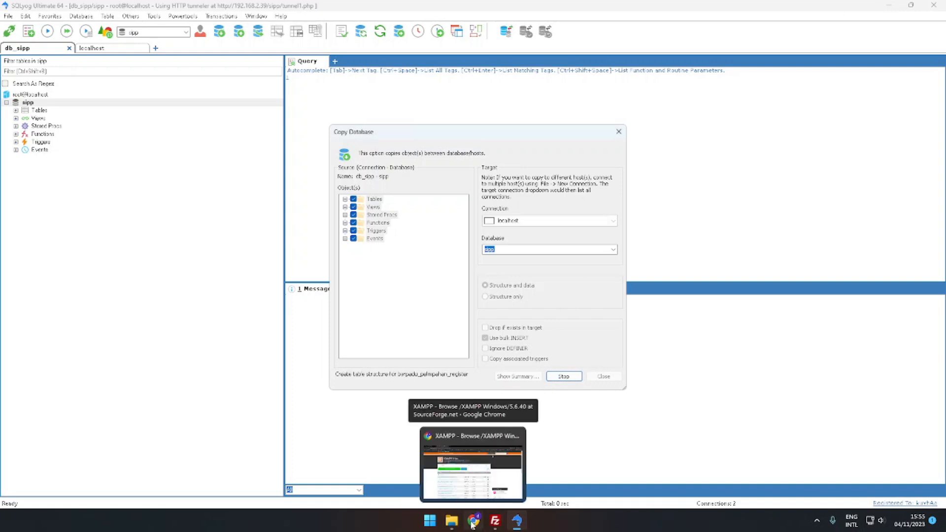
Switch to FileZilla and browse the server to /var/www/html, selecting the sipp application folder
click(468, 465)
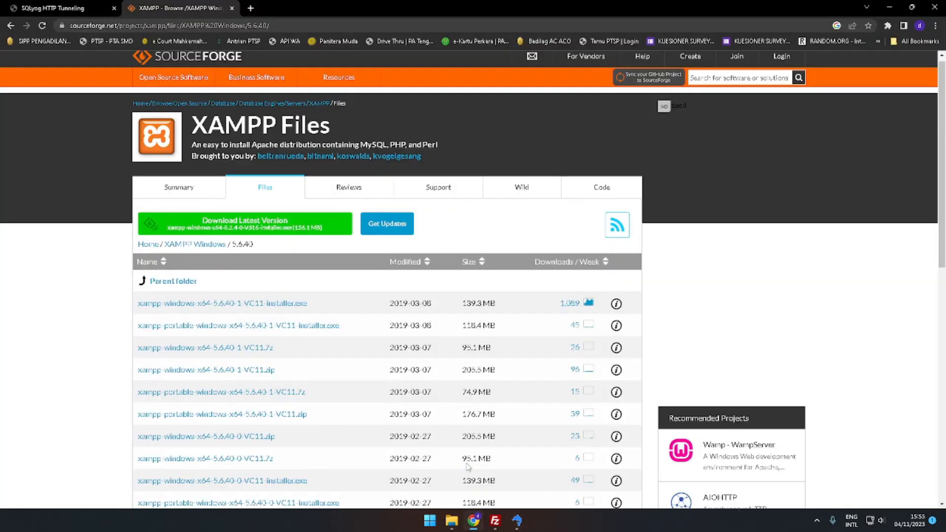
click(495, 524)
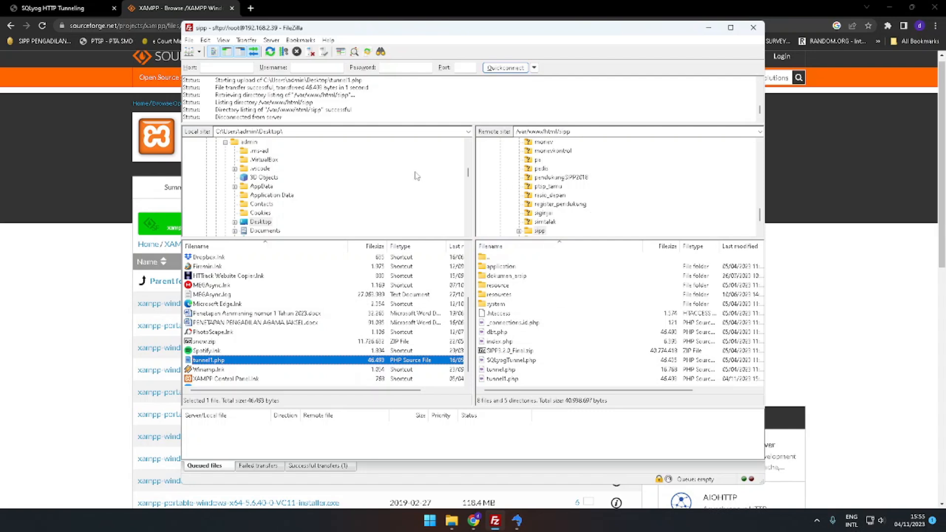
click(539, 231)
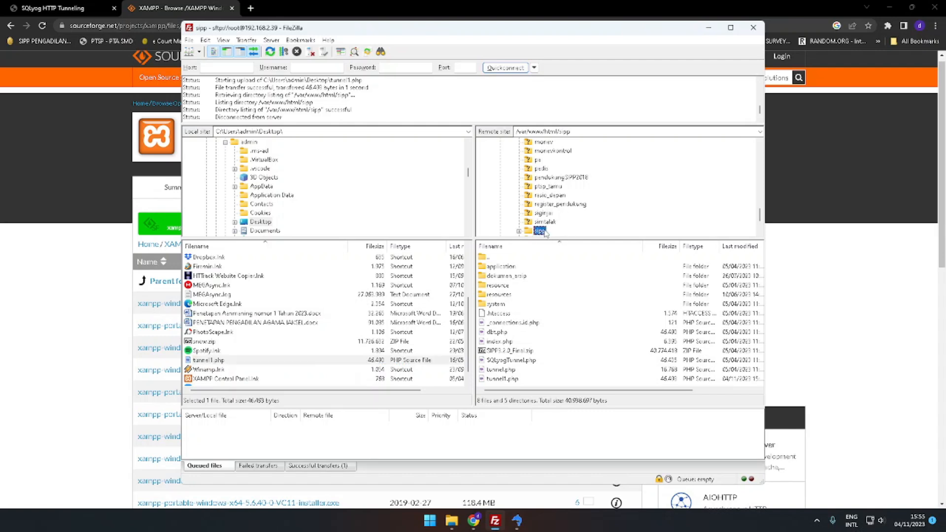
scroll(554, 224, up, 8)
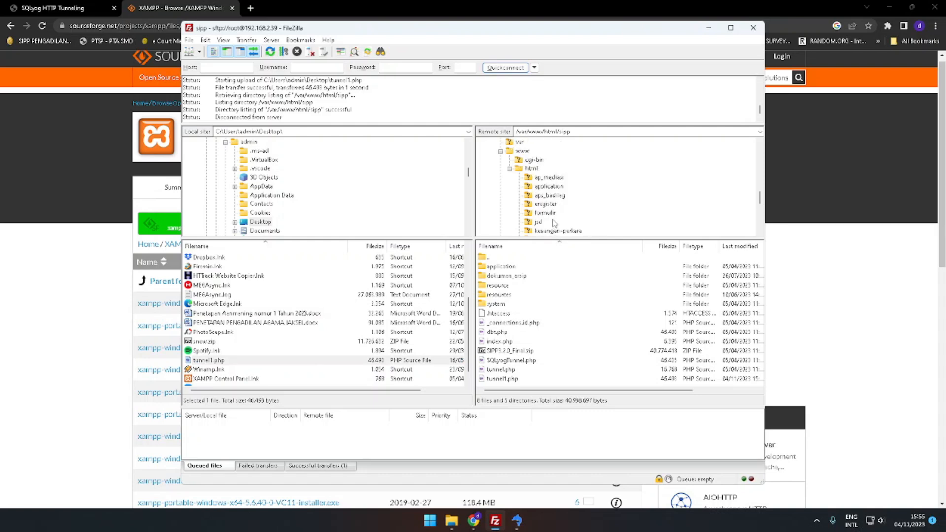
click(531, 195)
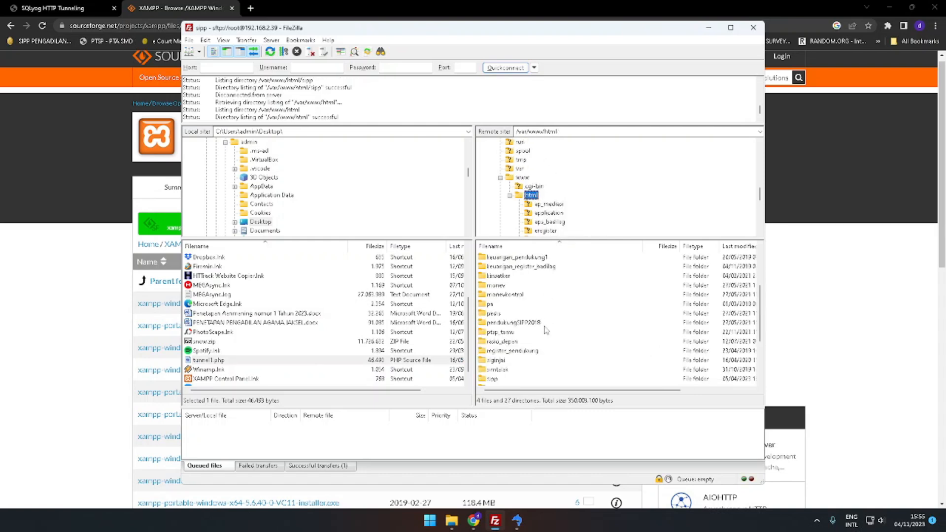
scroll(539, 331, down, 5)
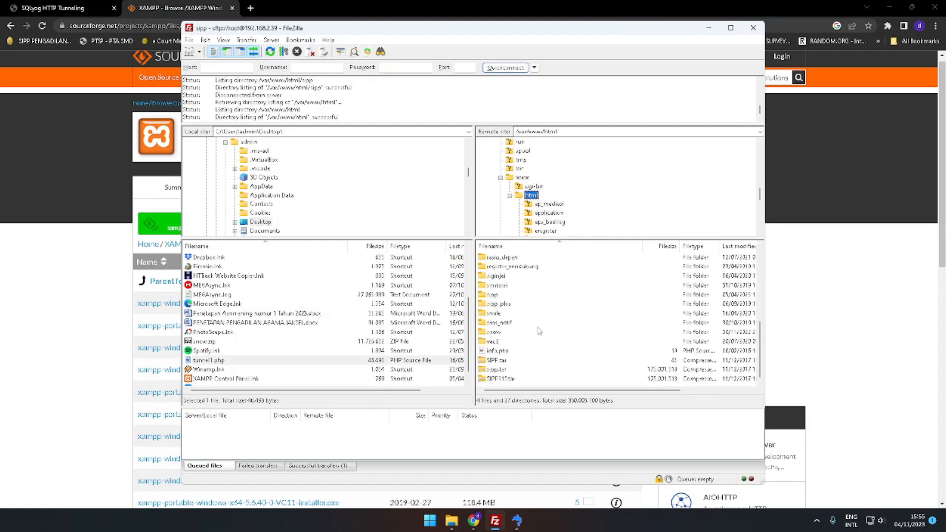
click(492, 295)
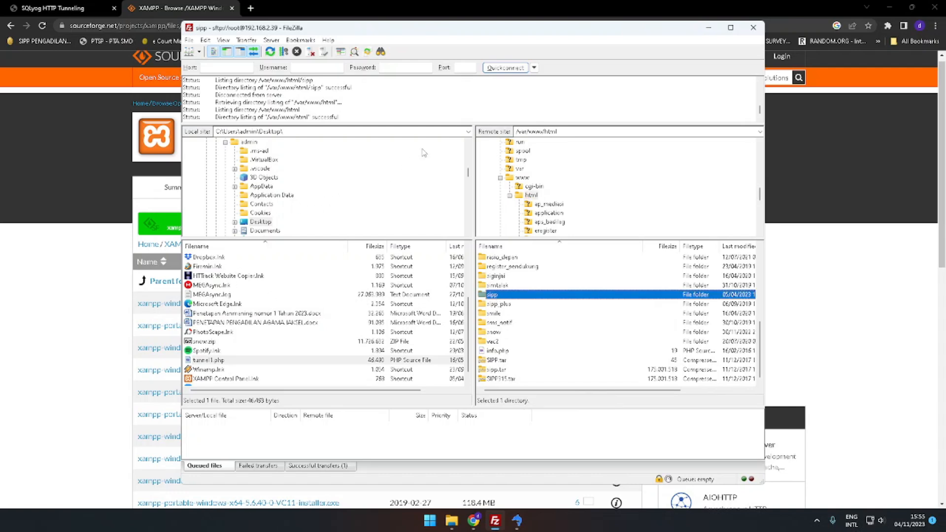
Set FileZilla's local folder to D:\Backup SIPP\resource
click(468, 132)
click(468, 133)
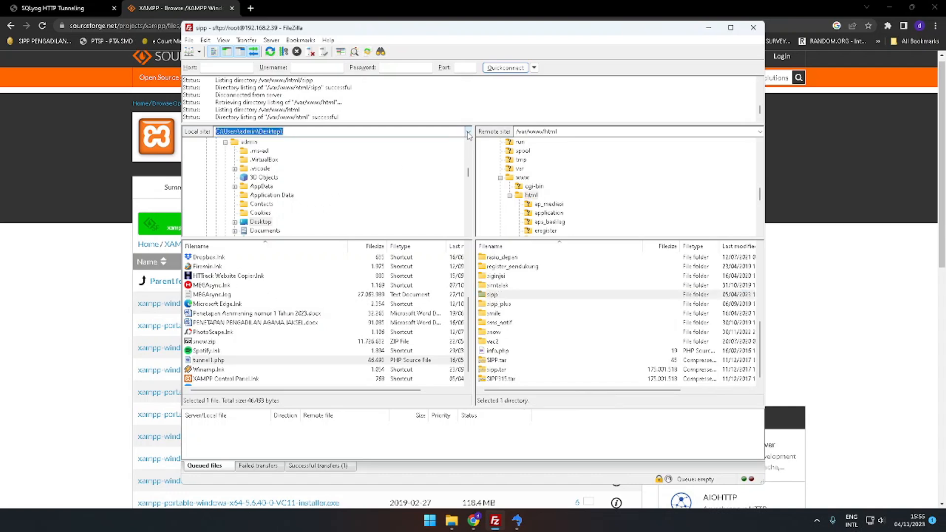
click(468, 132)
click(367, 151)
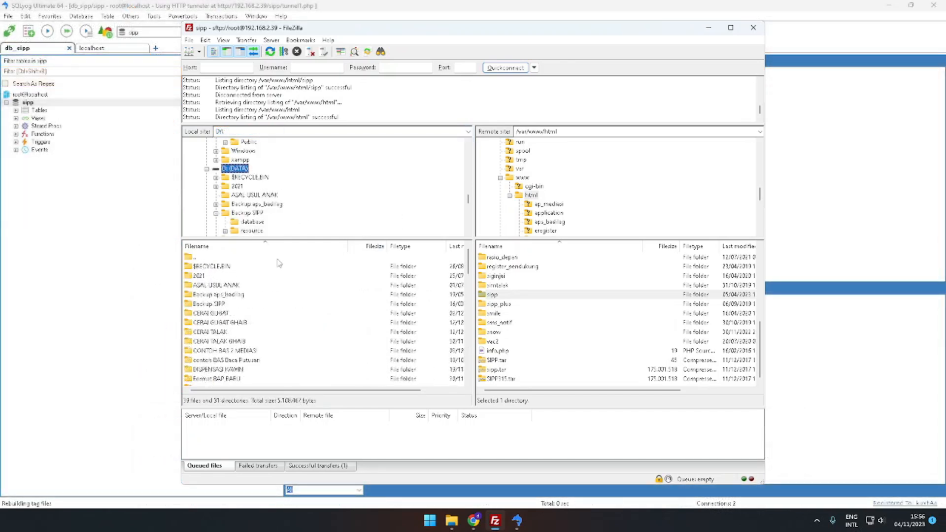
double_click(220, 304)
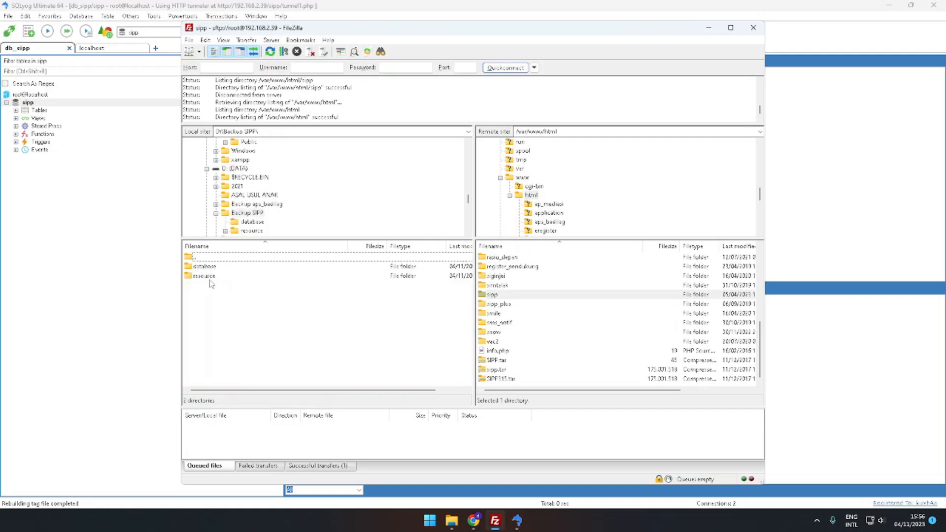
double_click(204, 276)
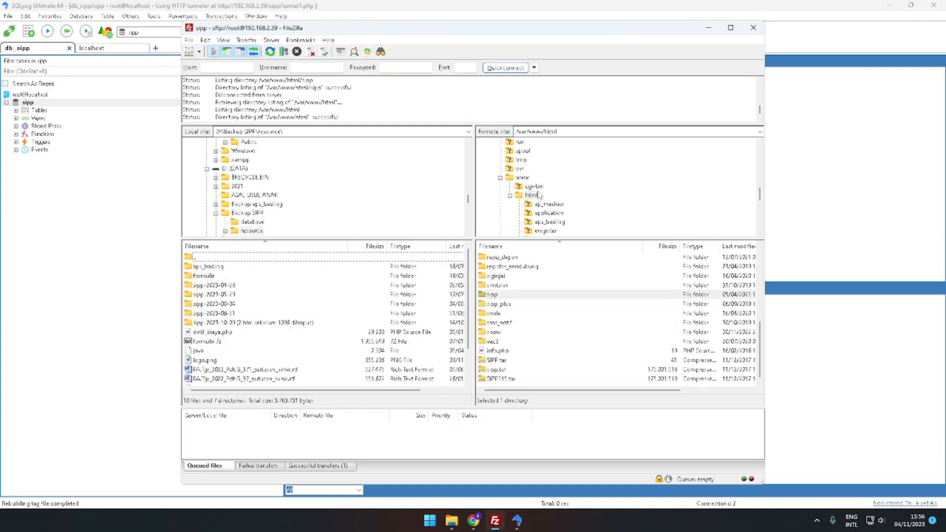
Download the remote sipp folder from /var/www/html into the local resource folder
click(493, 295)
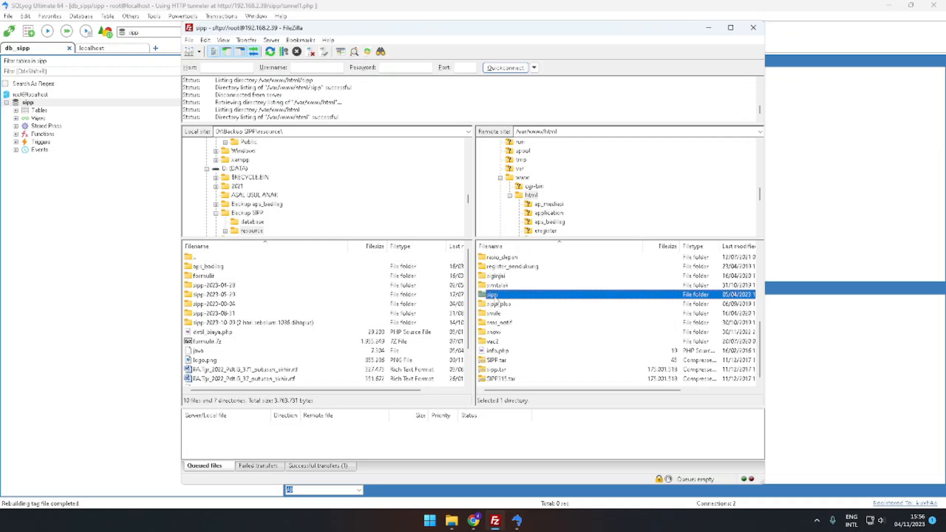
right_click(499, 297)
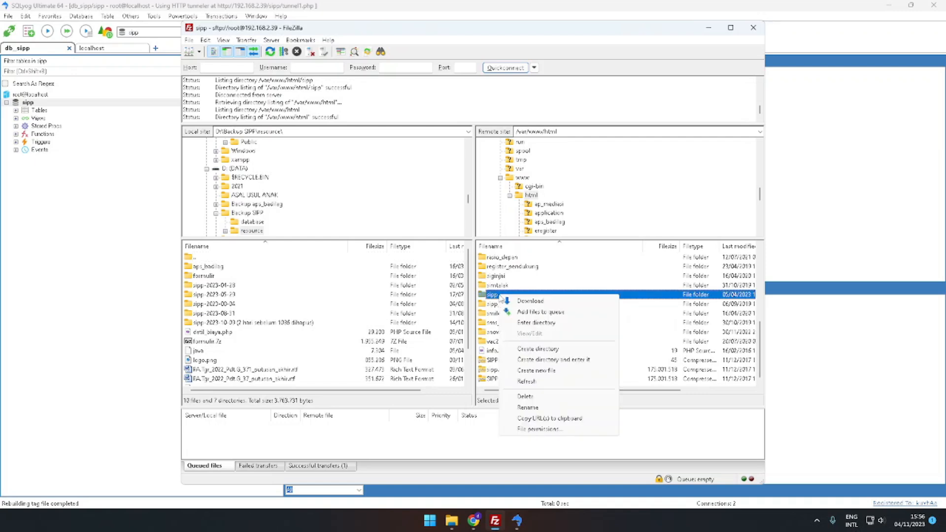
click(531, 301)
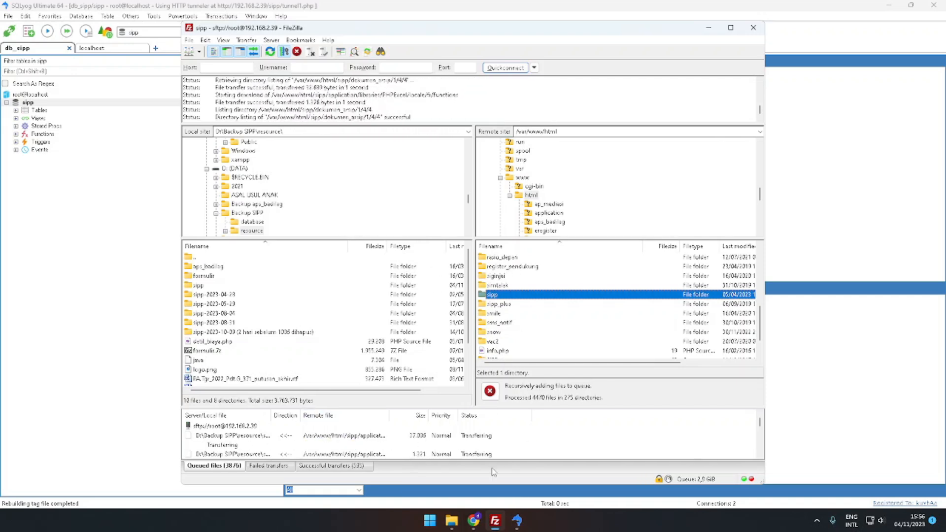
Open File Explorer, go to D:\Backup SIPP\database and examine the SQL and 7z backup files there
click(451, 521)
click(512, 345)
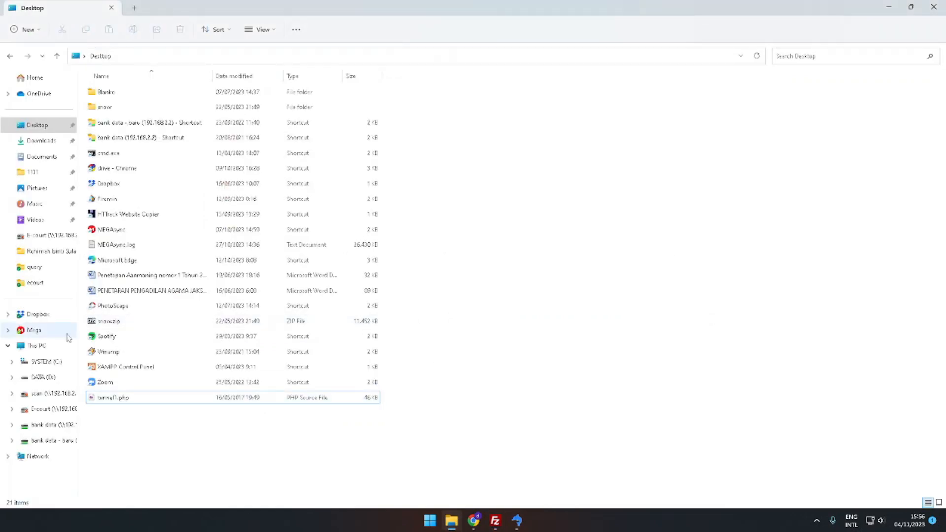
click(46, 378)
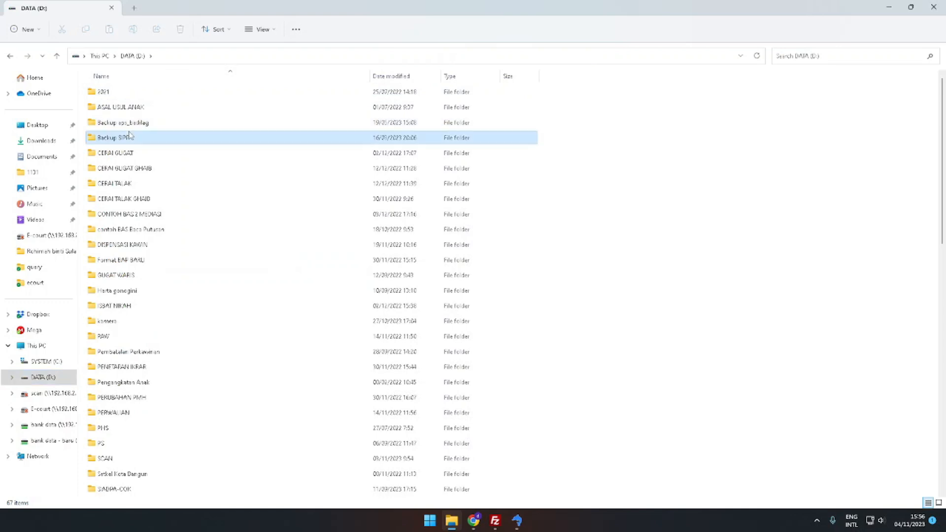
double_click(128, 138)
double_click(131, 93)
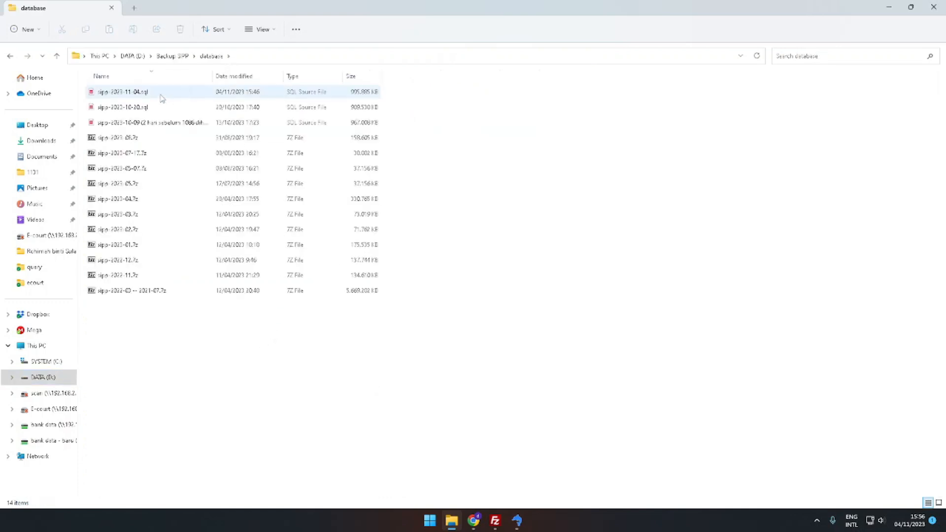
click(151, 95)
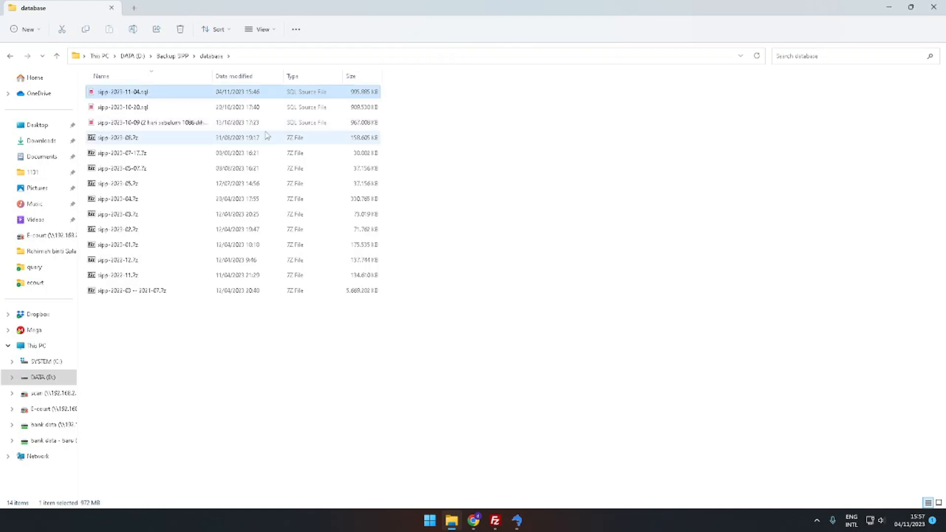
click(530, 307)
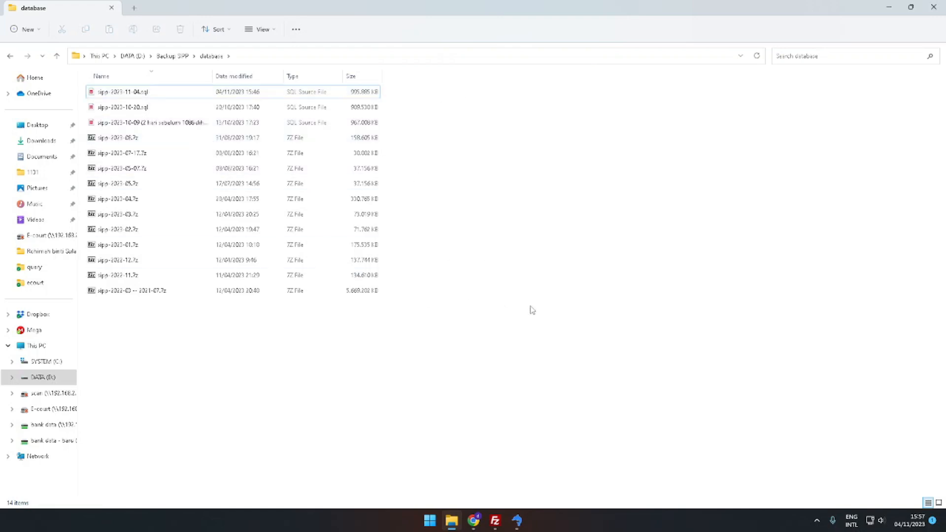
click(140, 97)
click(578, 188)
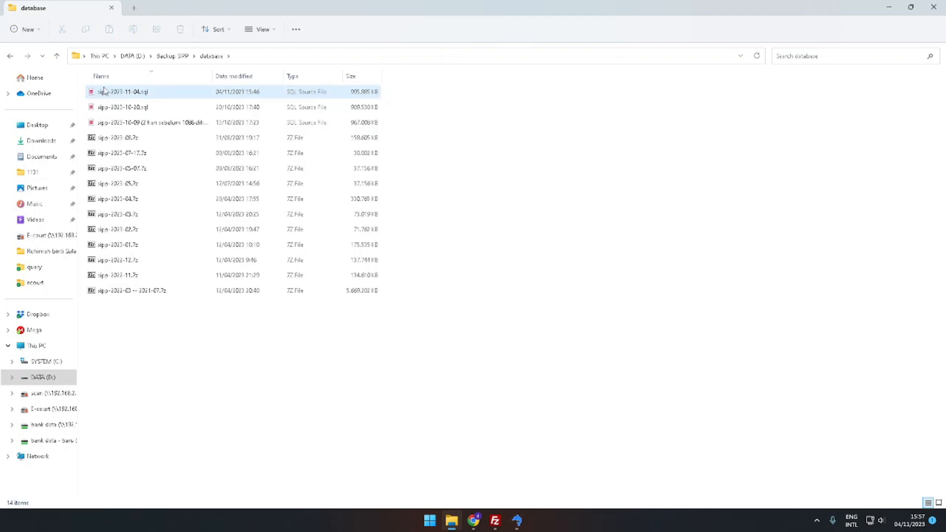
click(127, 140)
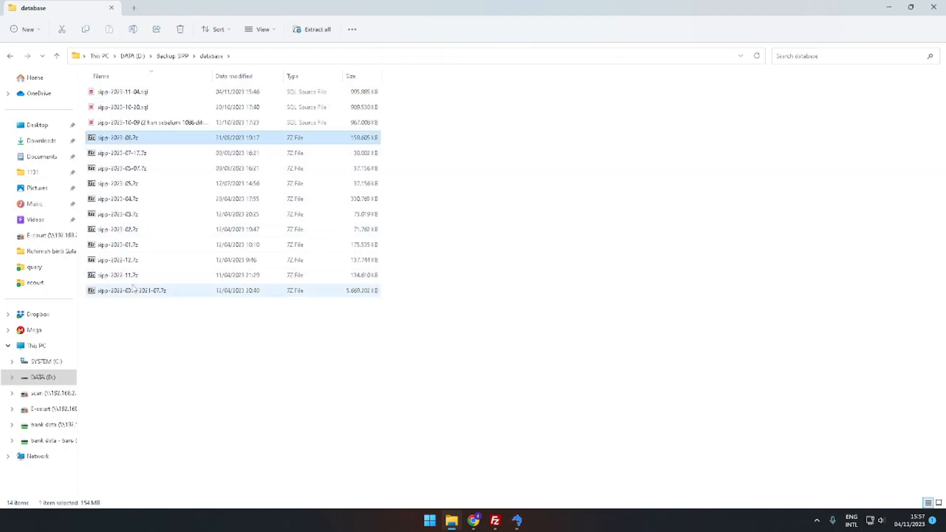
click(135, 156)
click(134, 138)
click(131, 93)
click(589, 262)
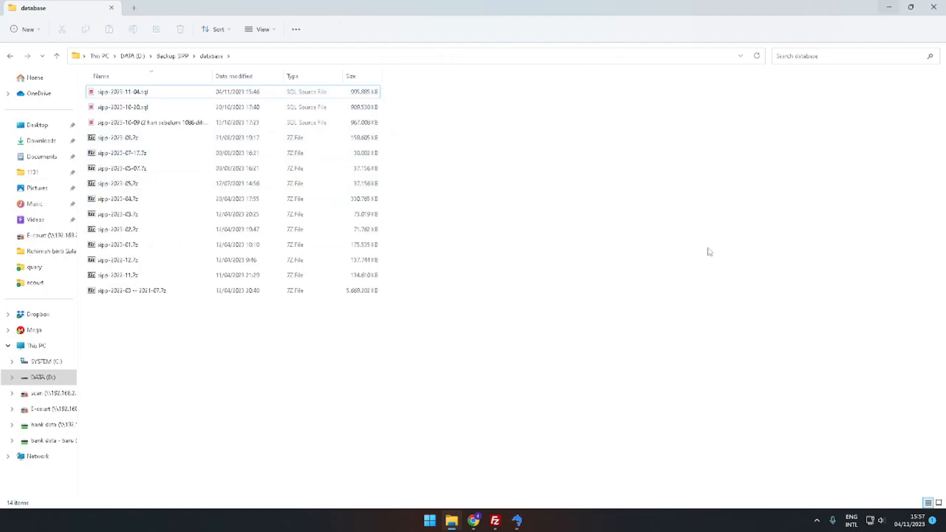